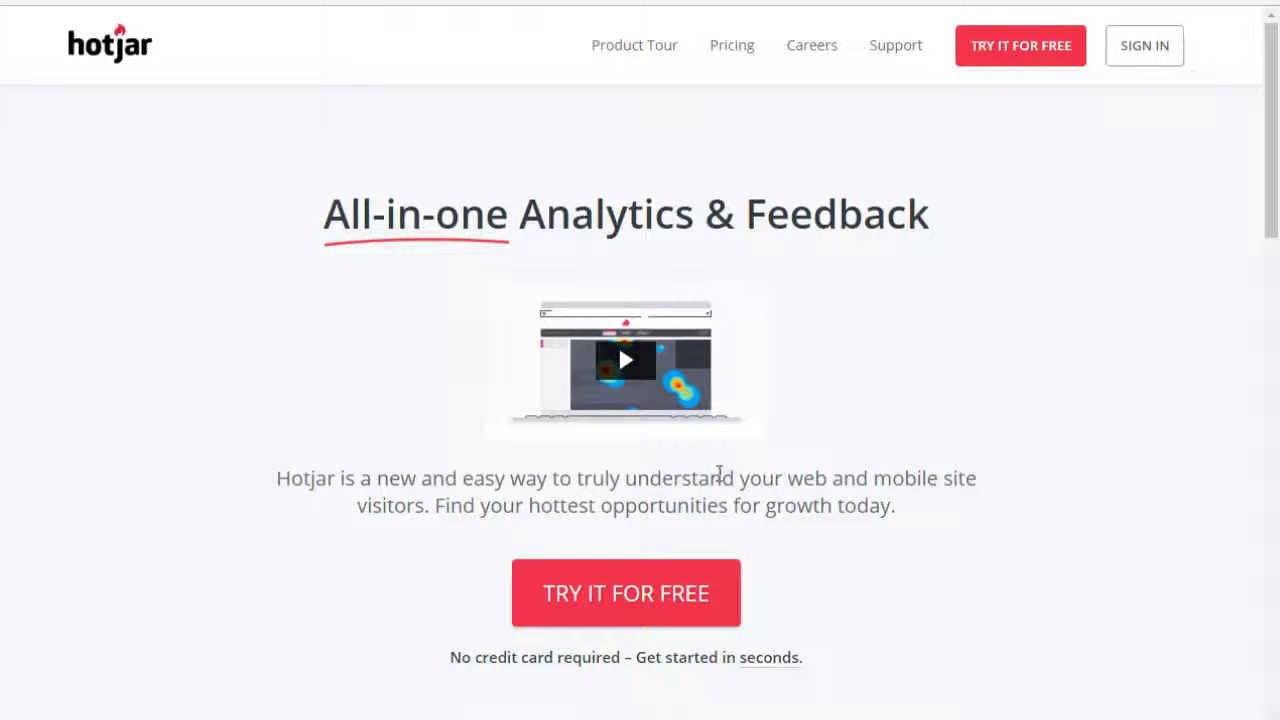
# Begin a free Hotjar signup, enter the user's full name and email address, and submit.
pyautogui.click(664, 602)
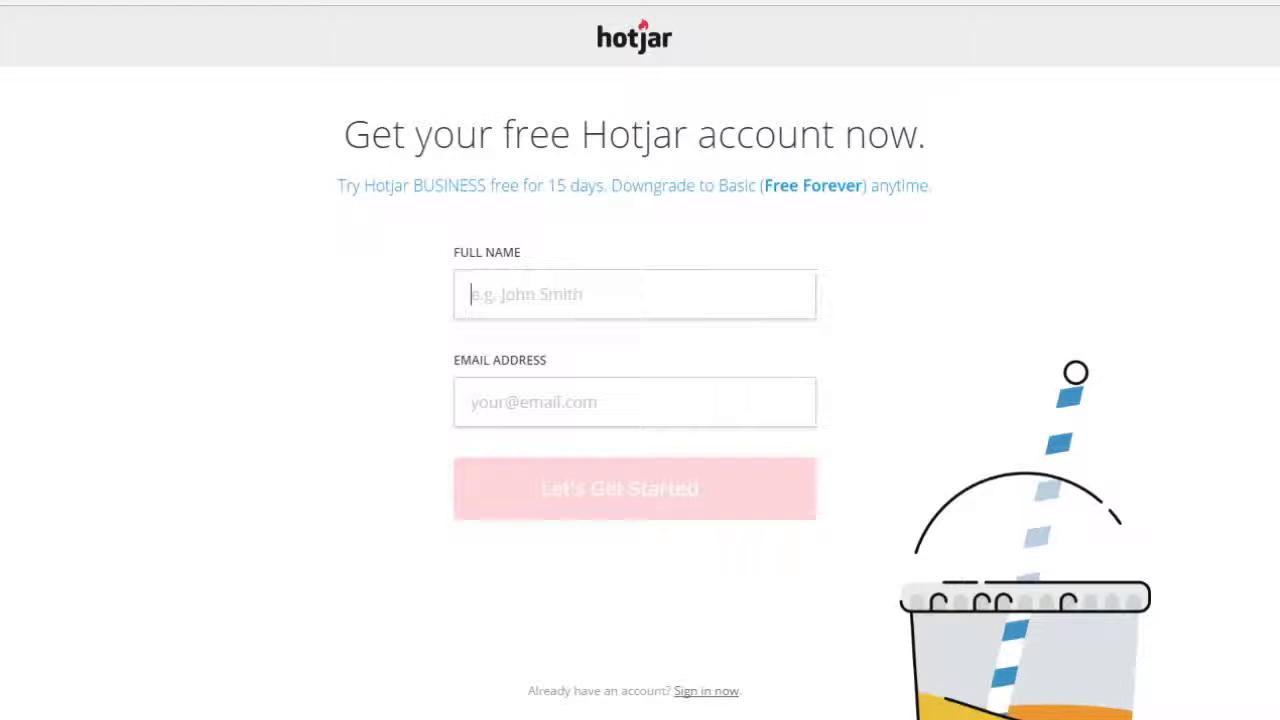
pyautogui.click(569, 300)
pyautogui.write('David')
pyautogui.press('Tab')
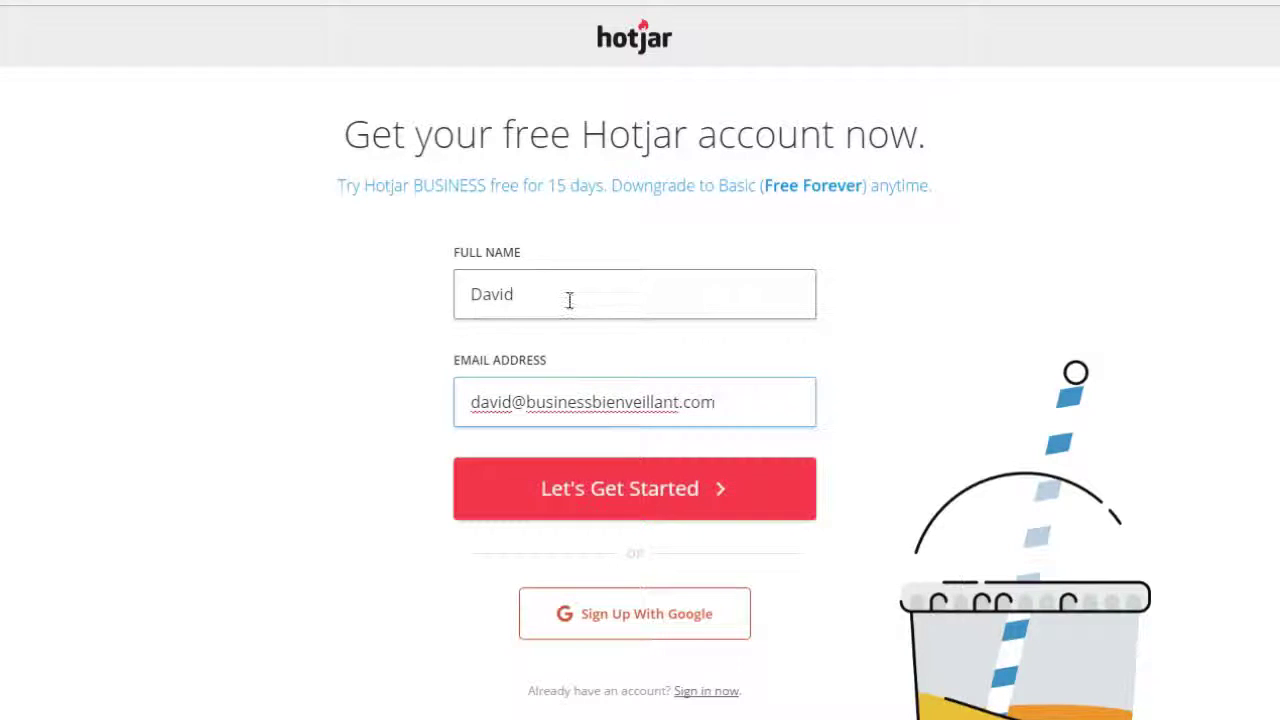
pyautogui.click(632, 500)
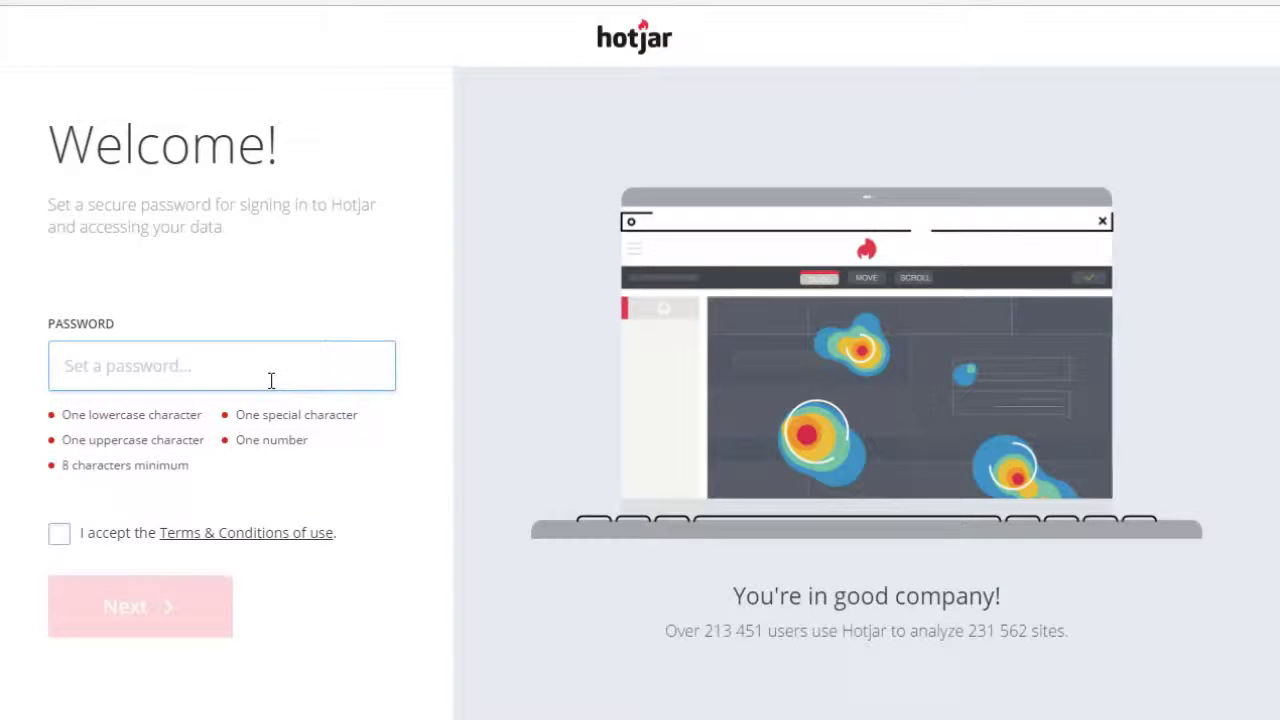
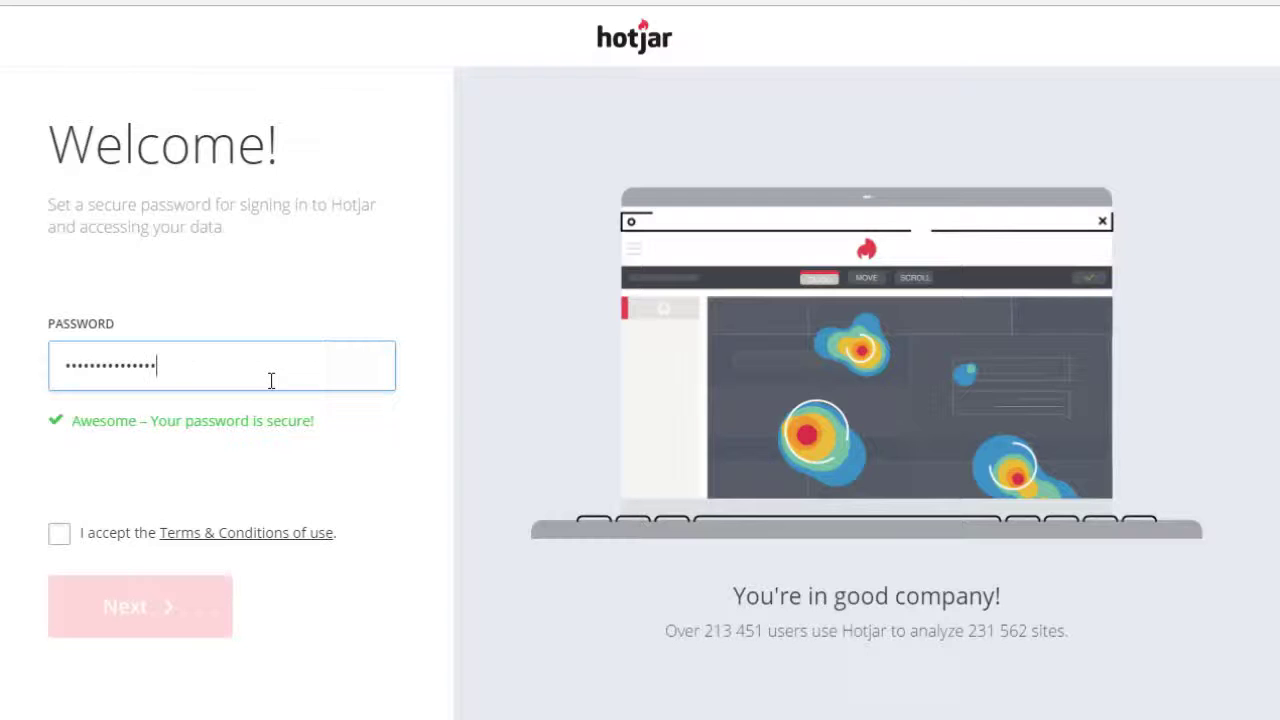
# Enter a secure account password, accept the Terms & Conditions, and continue.
pyautogui.click(67, 534)
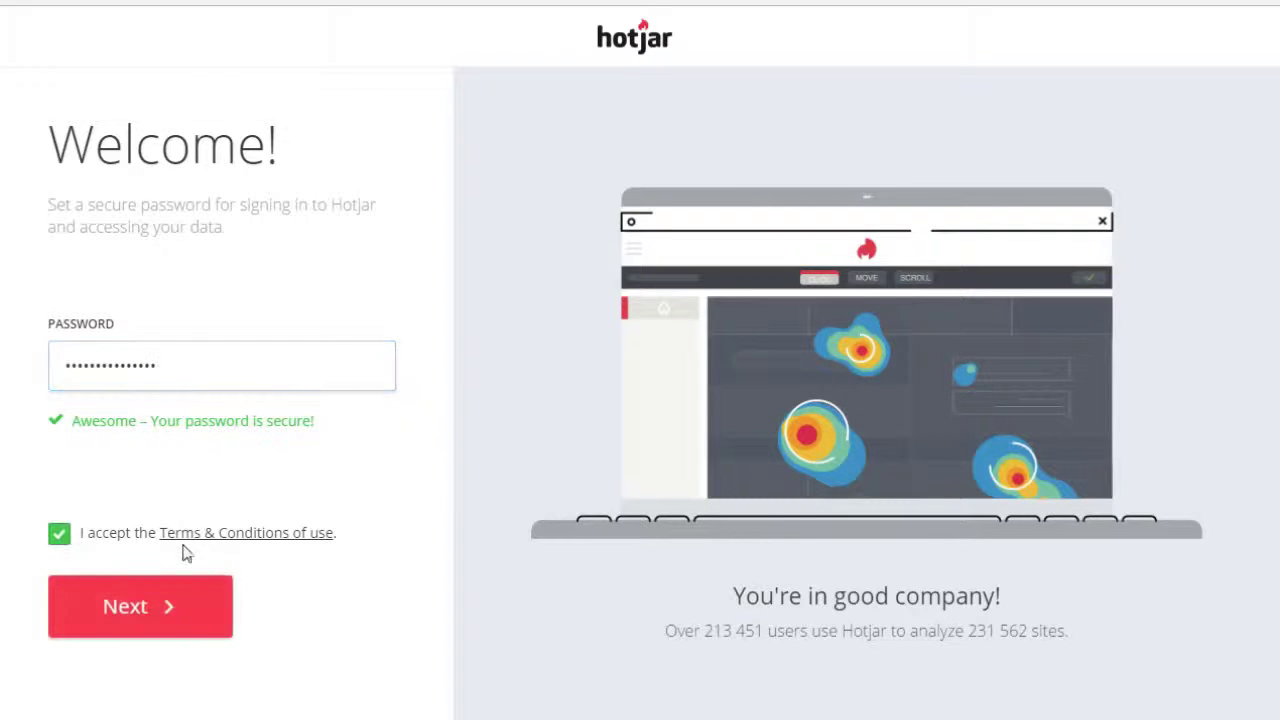
pyautogui.click(169, 615)
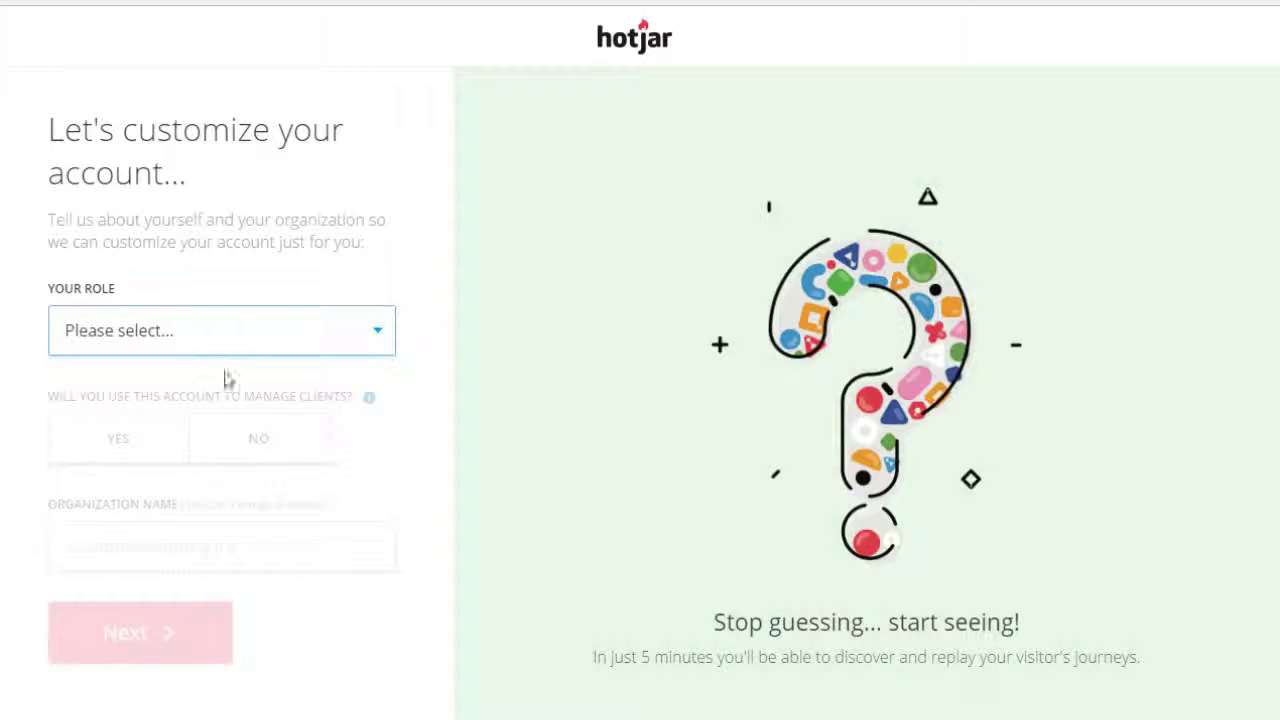
# Choose role Other, answer No to managing clients, and enter organization BusinnesBienveillant.com.
pyautogui.click(314, 343)
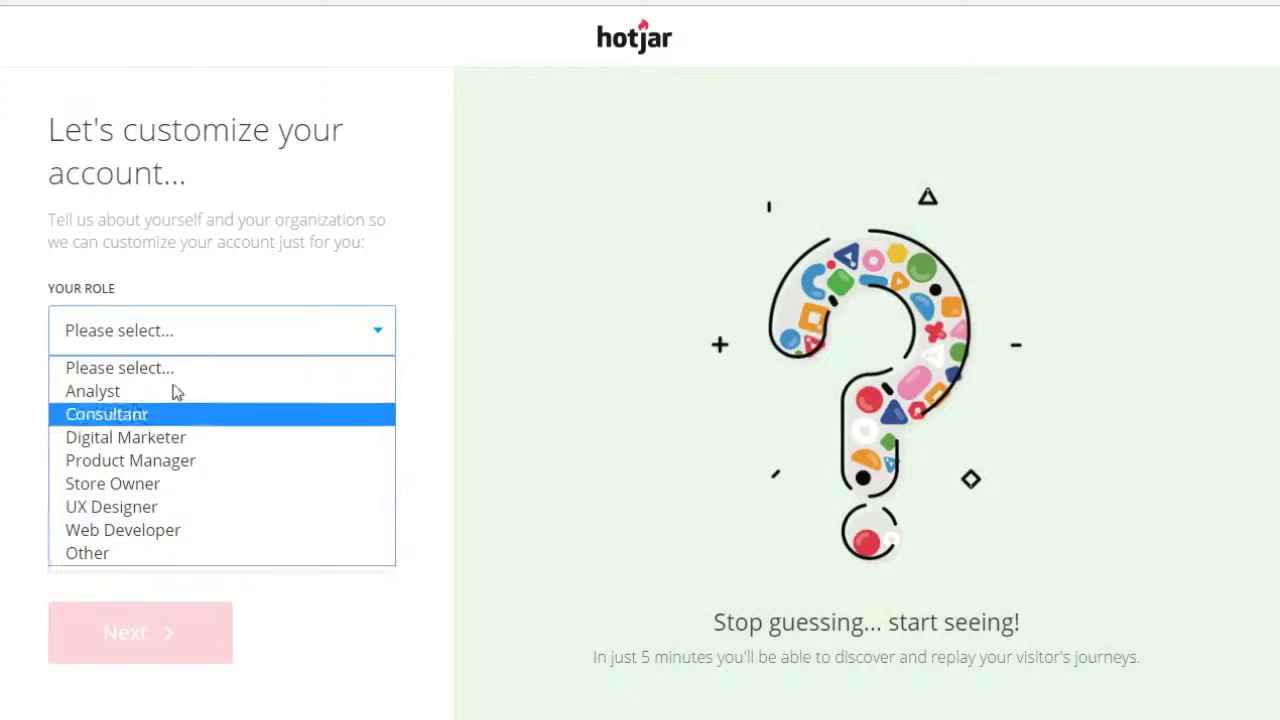
pyautogui.click(196, 556)
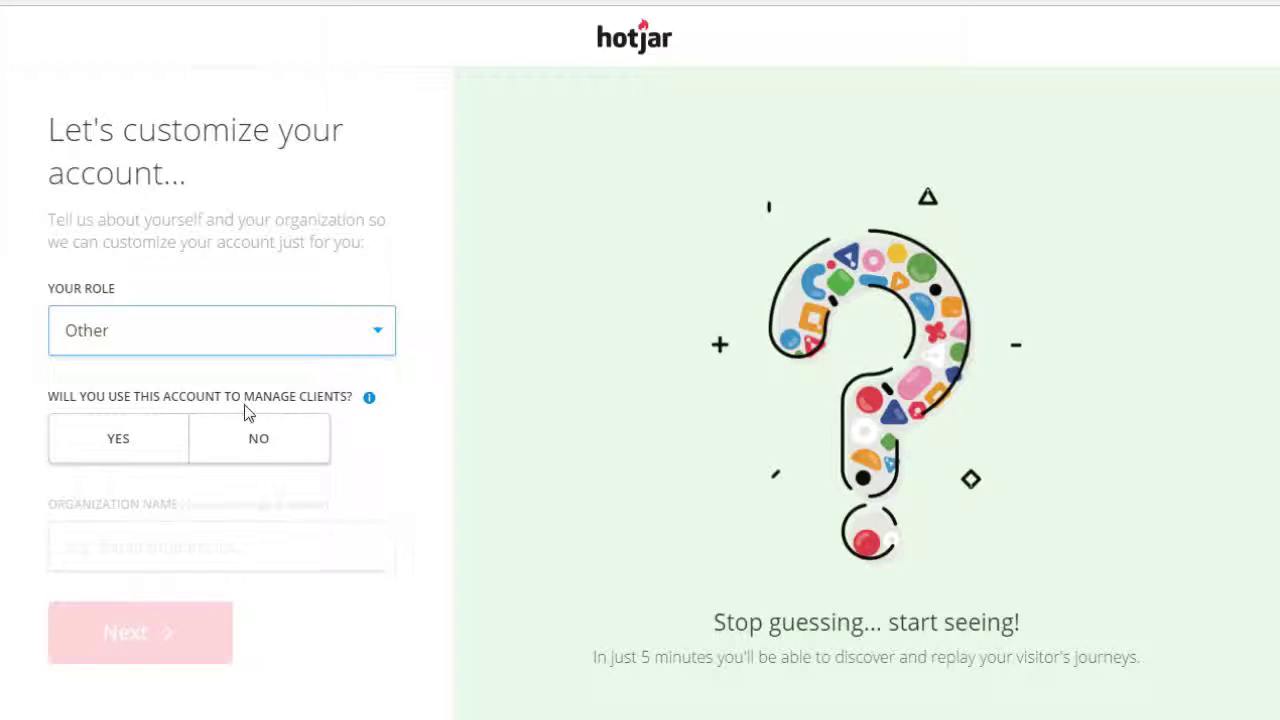
pyautogui.click(294, 440)
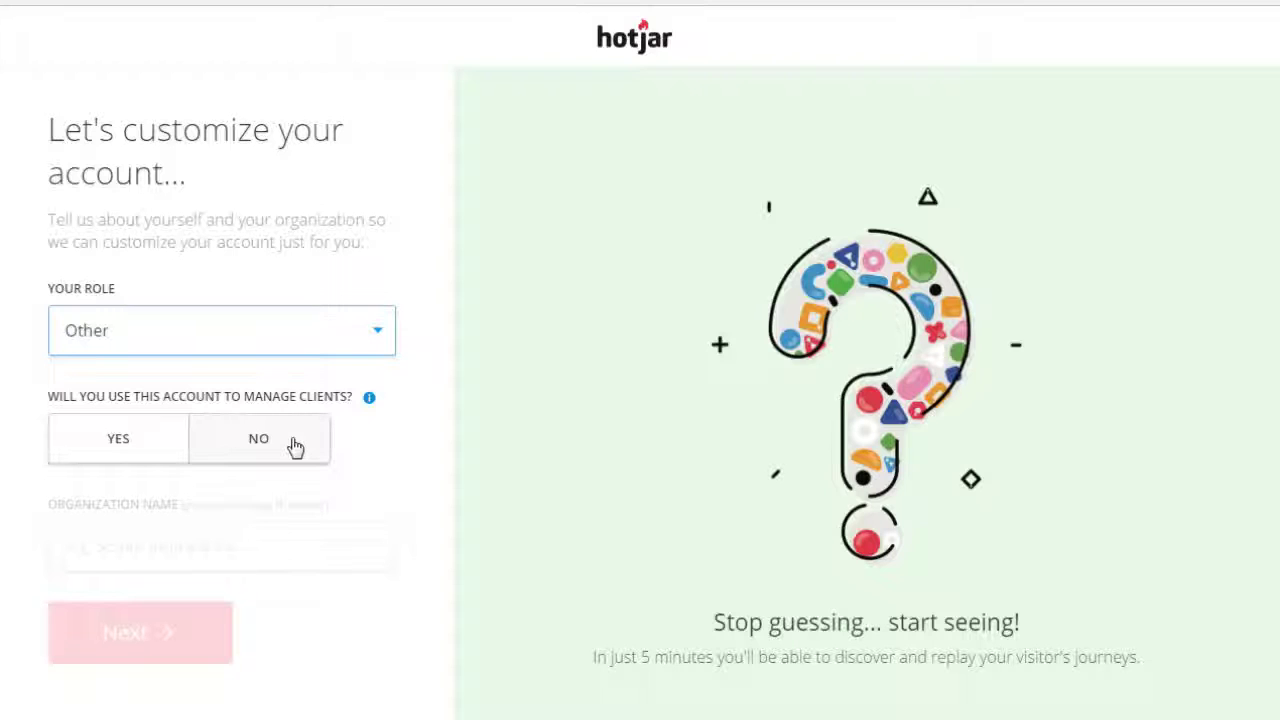
pyautogui.click(186, 545)
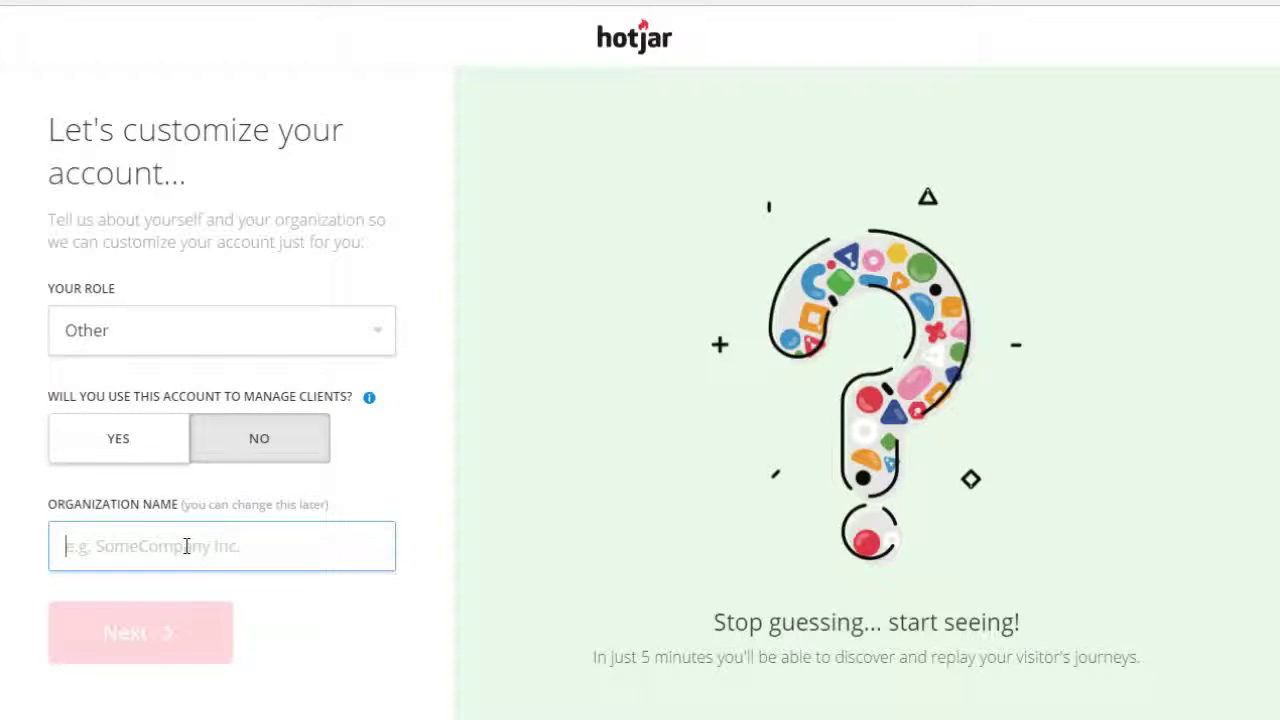
pyautogui.write('Busi')
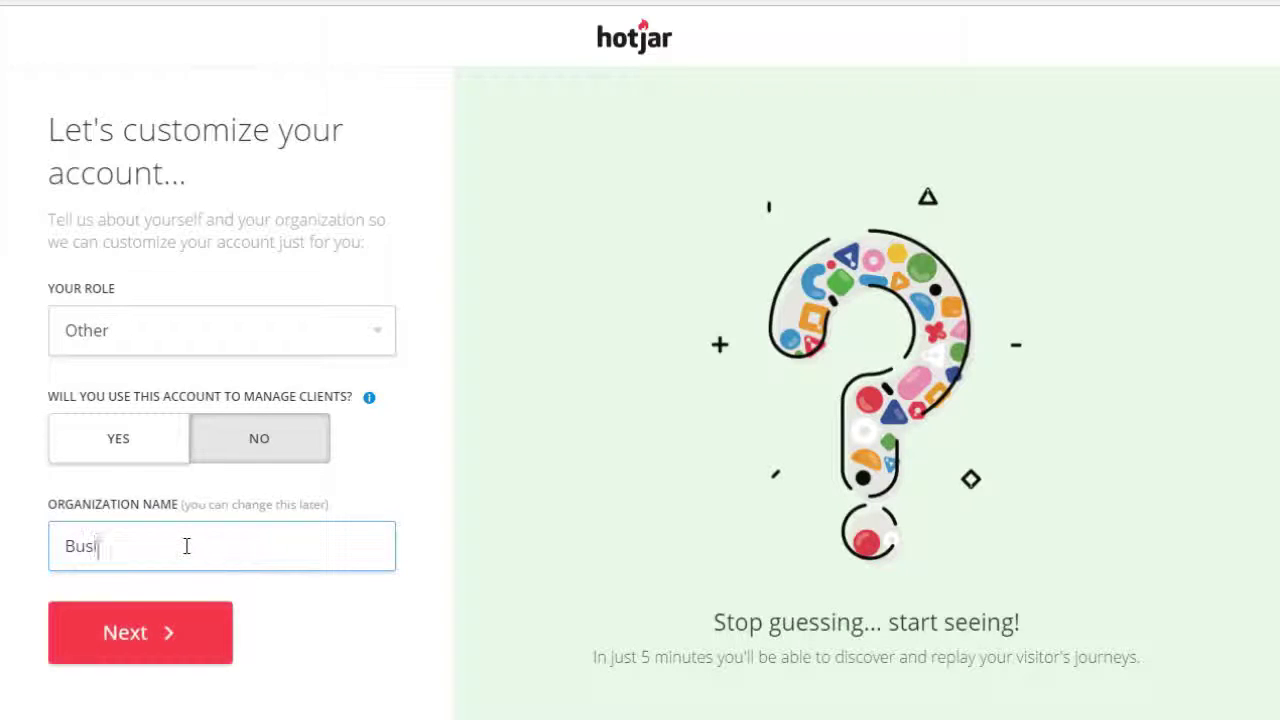
pyautogui.write('nnesBienveillant.co')
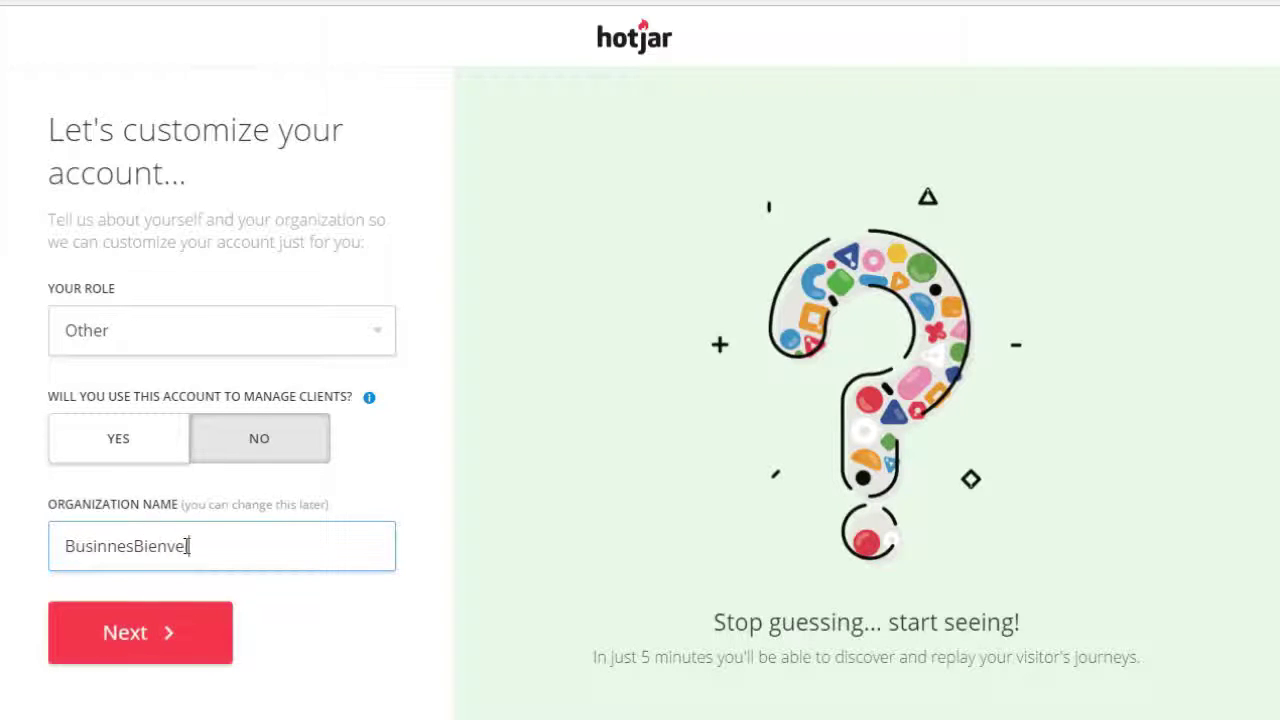
pyautogui.write('m')
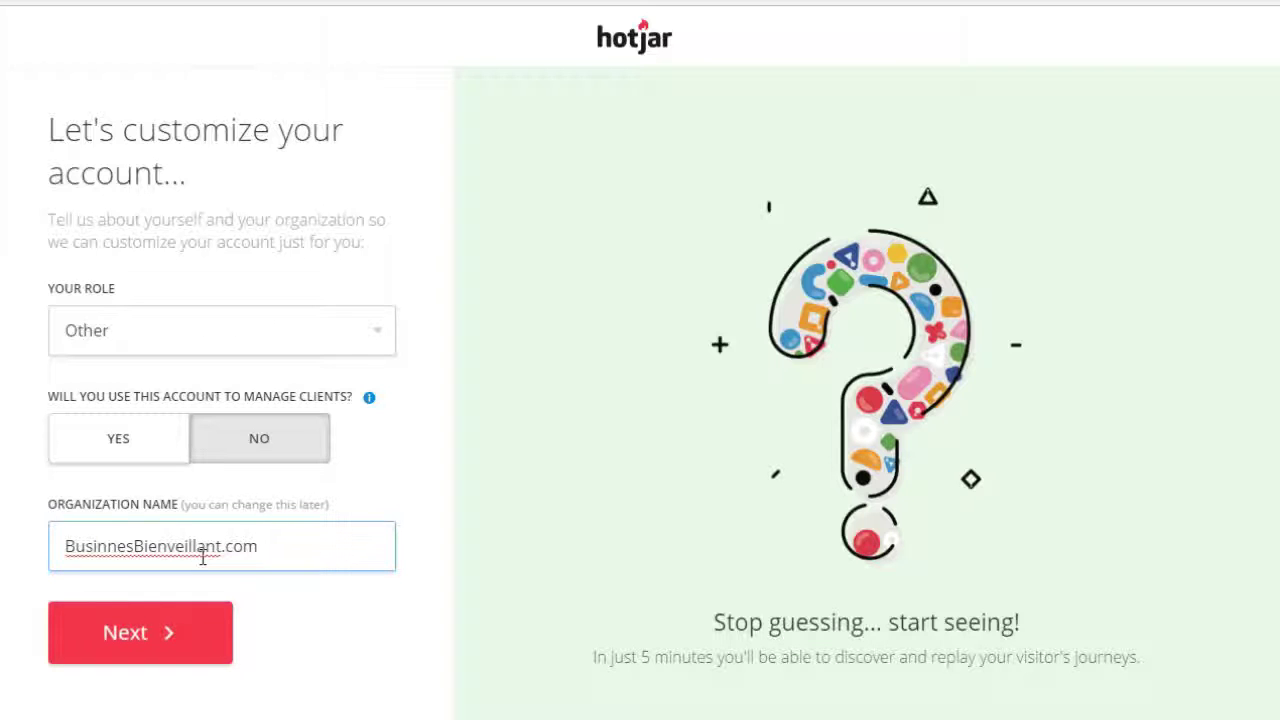
pyautogui.click(205, 630)
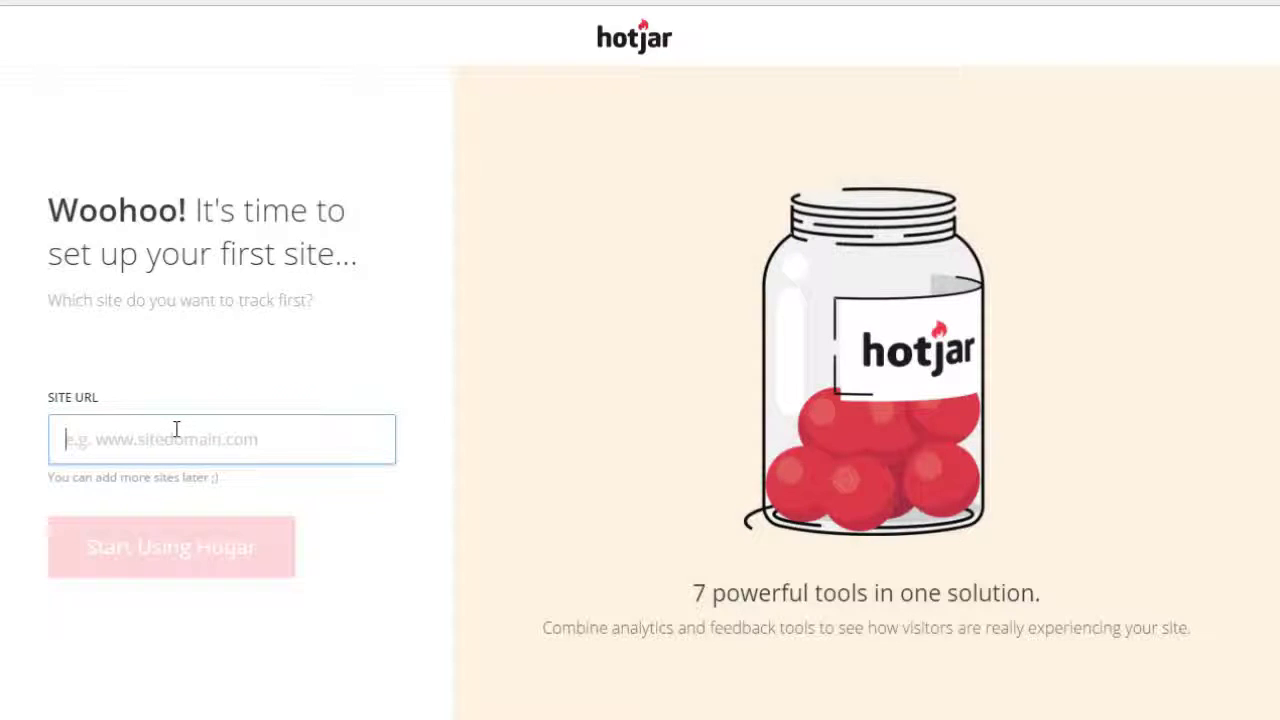
pyautogui.write('http://')
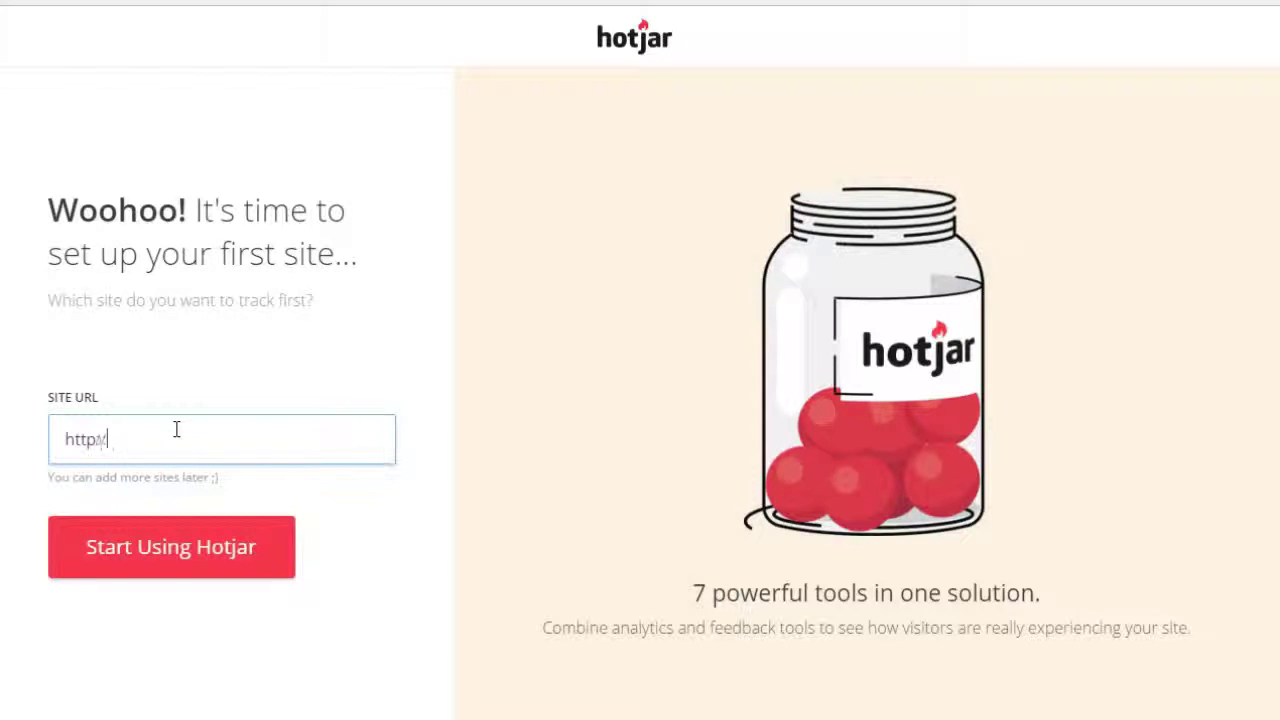
pyautogui.write('www.businessbie')
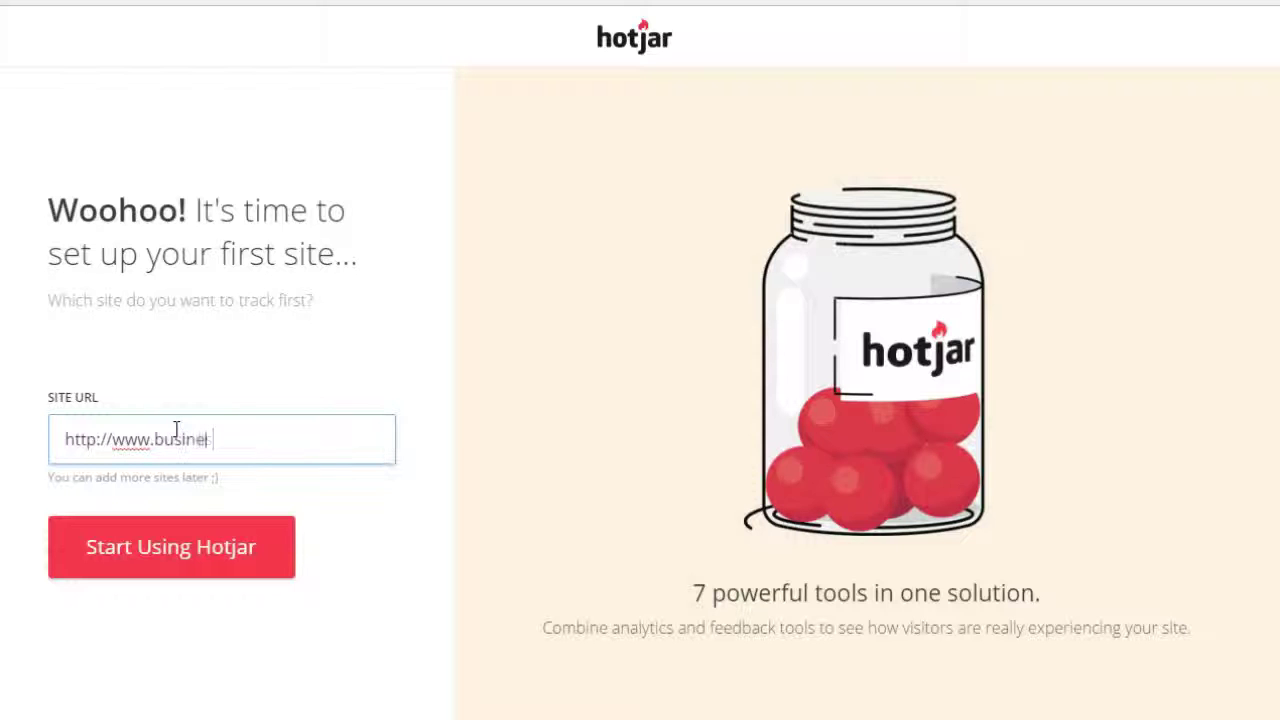
pyautogui.write('nveillant.com')
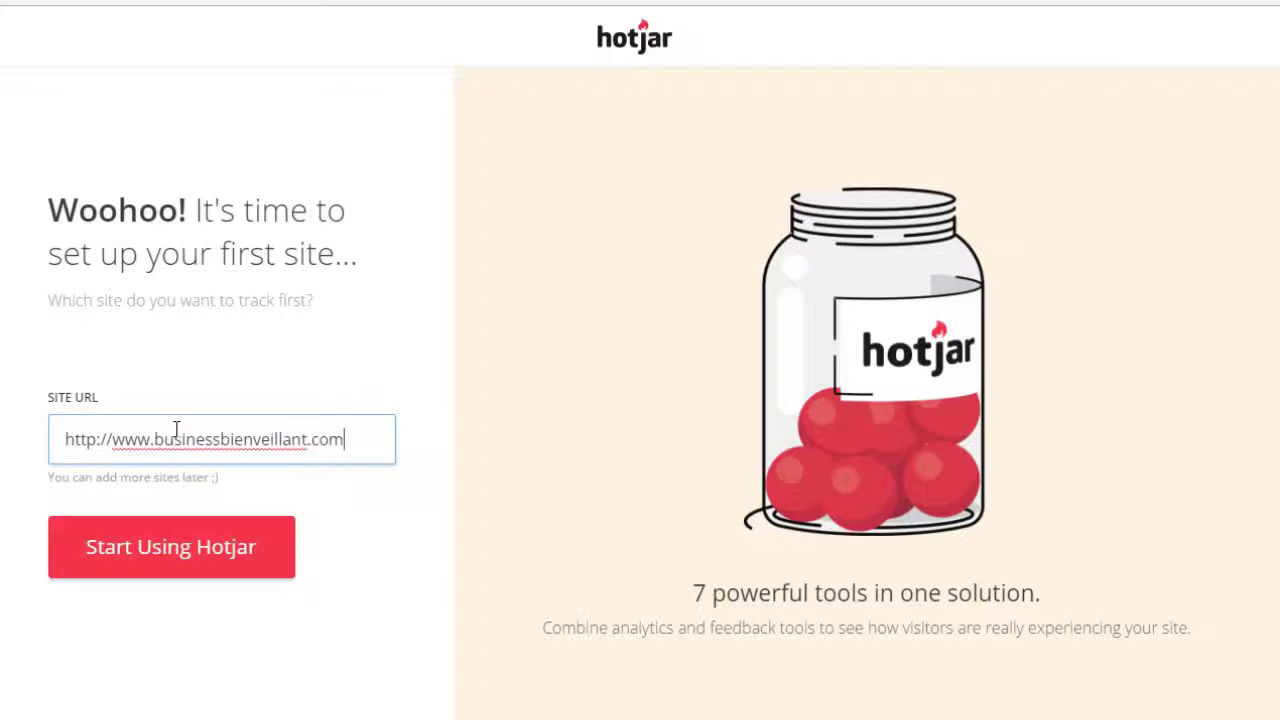
pyautogui.hotkey('ctrl', 'a')
pyautogui.click(189, 551)
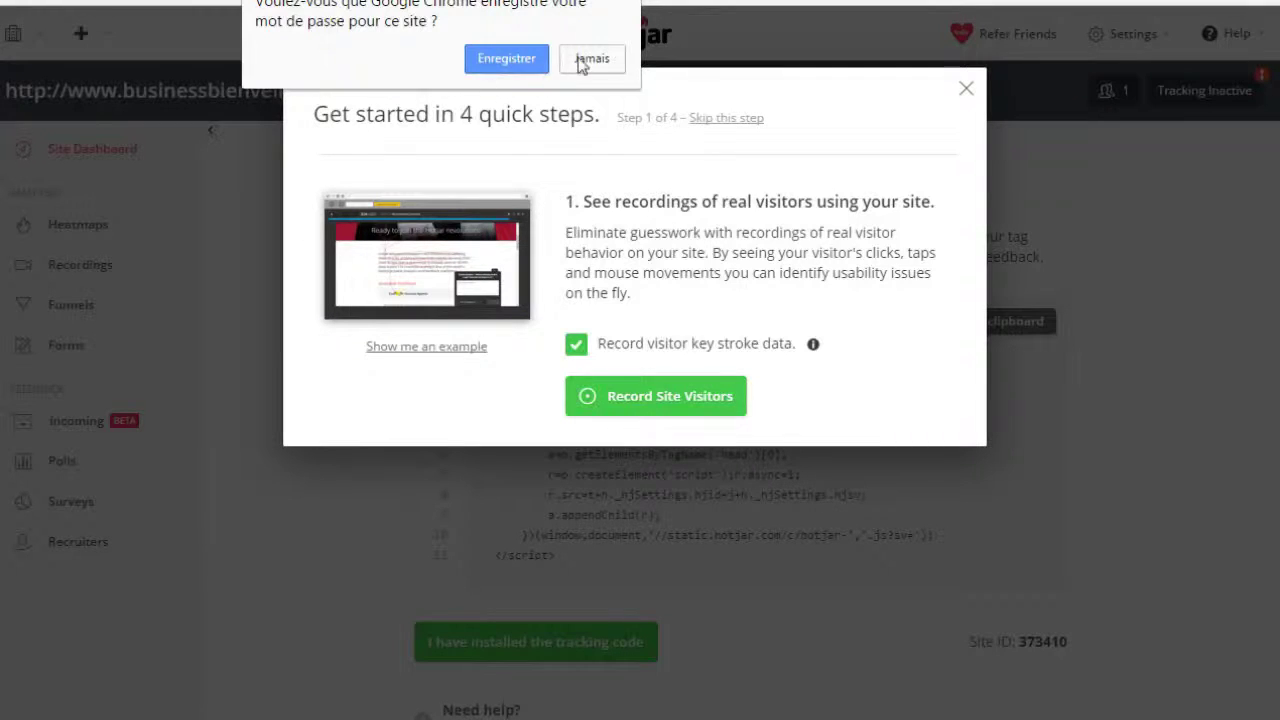
# Decline Chrome's save-password prompt and close the 'Get started in 4 quick steps' window.
pyautogui.click(536, 60)
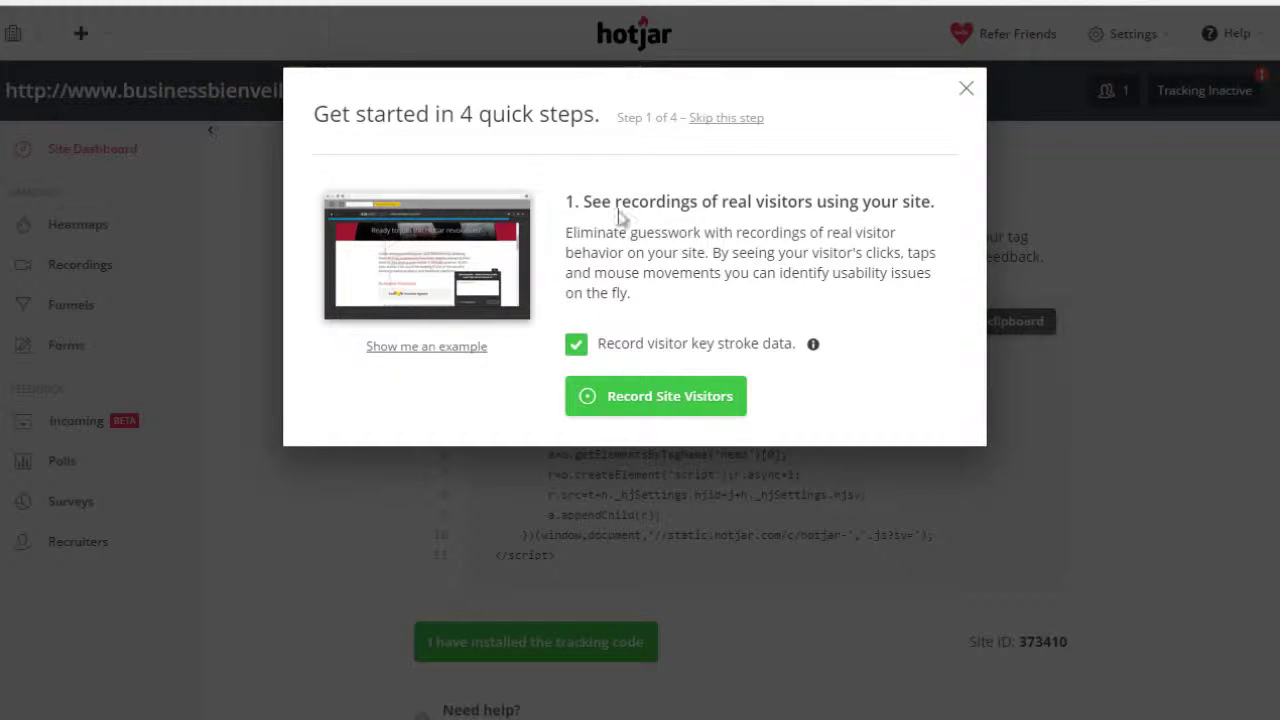
pyautogui.click(966, 90)
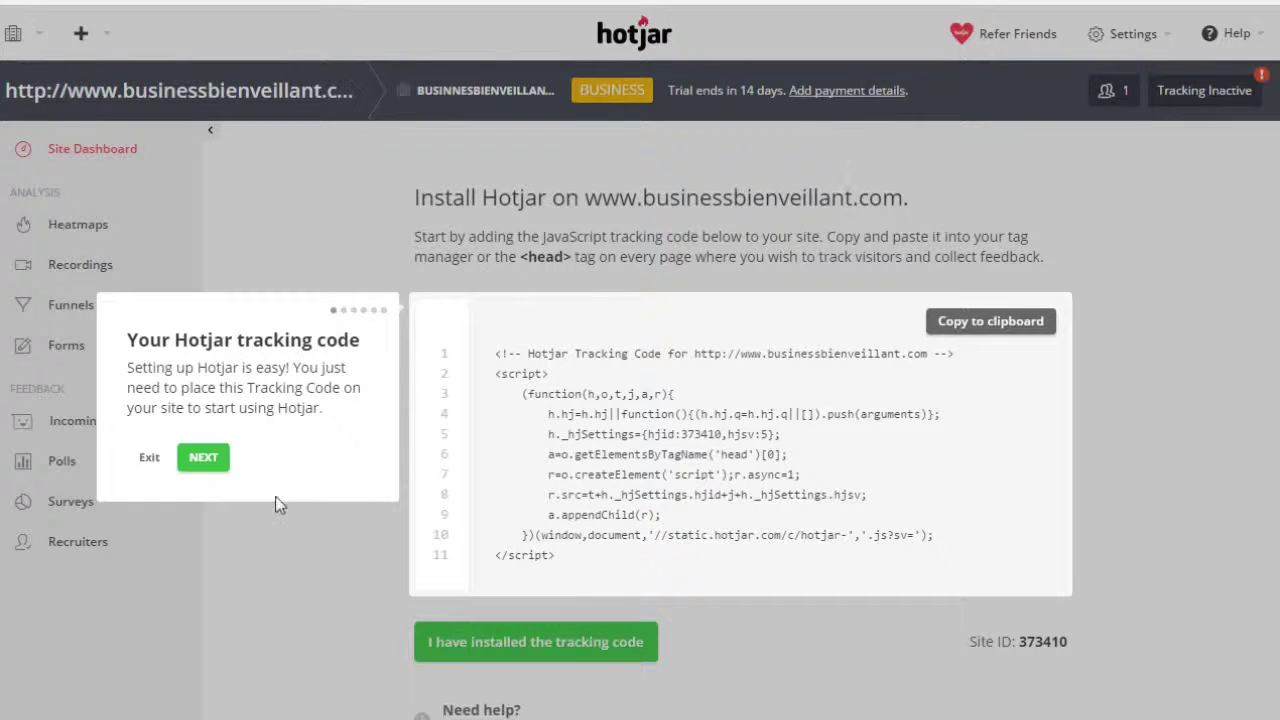
# Advance through the installation check, site switcher and tools tooltips, then exit the tour.
pyautogui.click(224, 464)
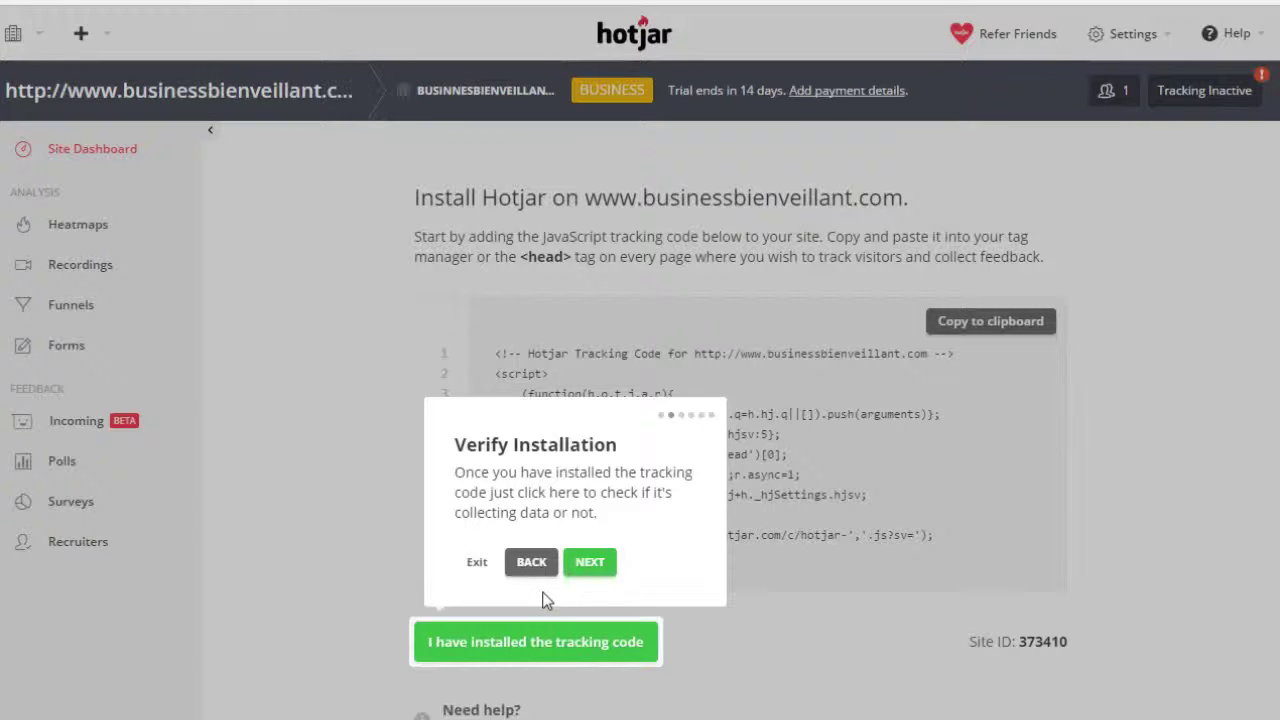
pyautogui.click(589, 566)
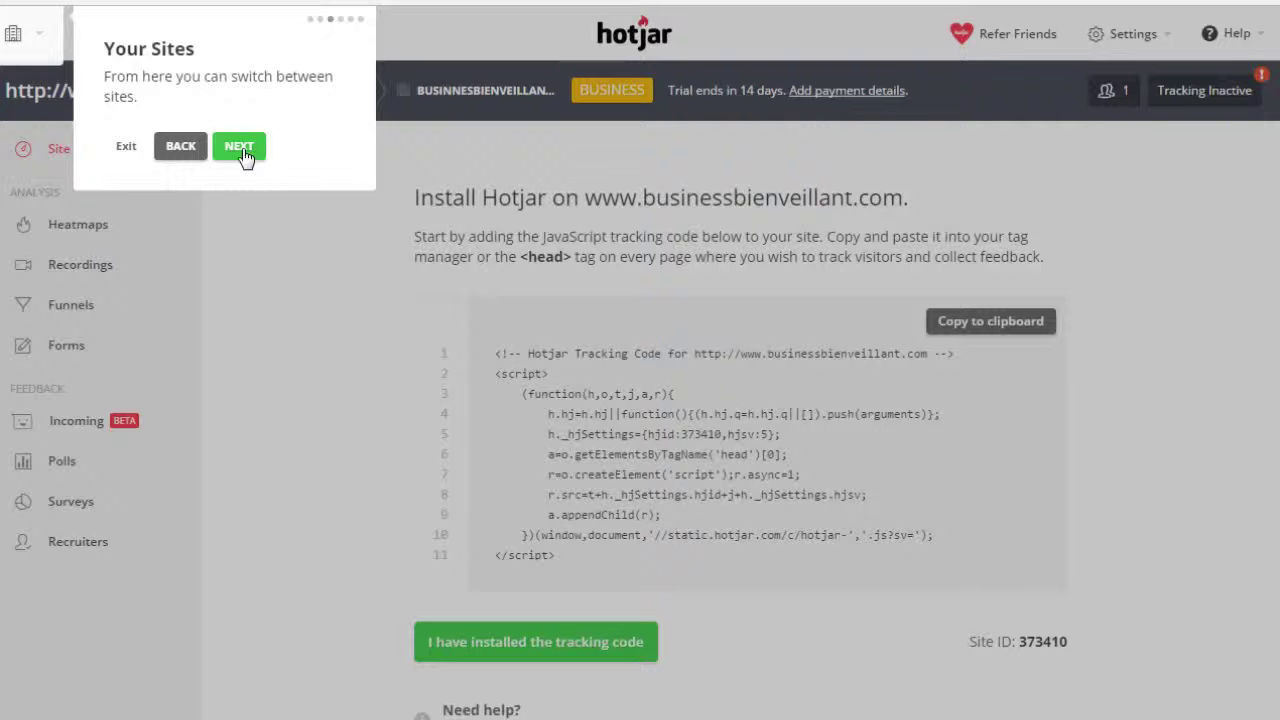
pyautogui.click(254, 153)
pyautogui.click(284, 271)
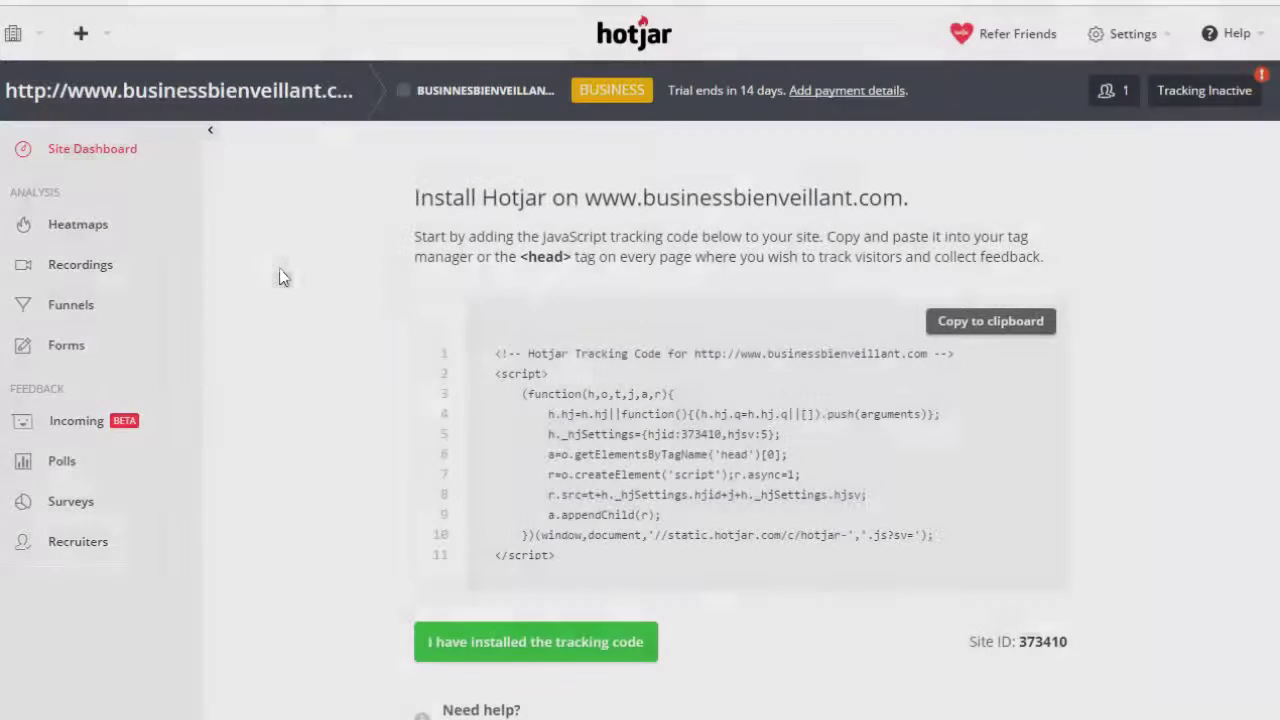
# Copy the Hotjar tracking code to the clipboard and close the welcome chat message.
pyautogui.click(983, 333)
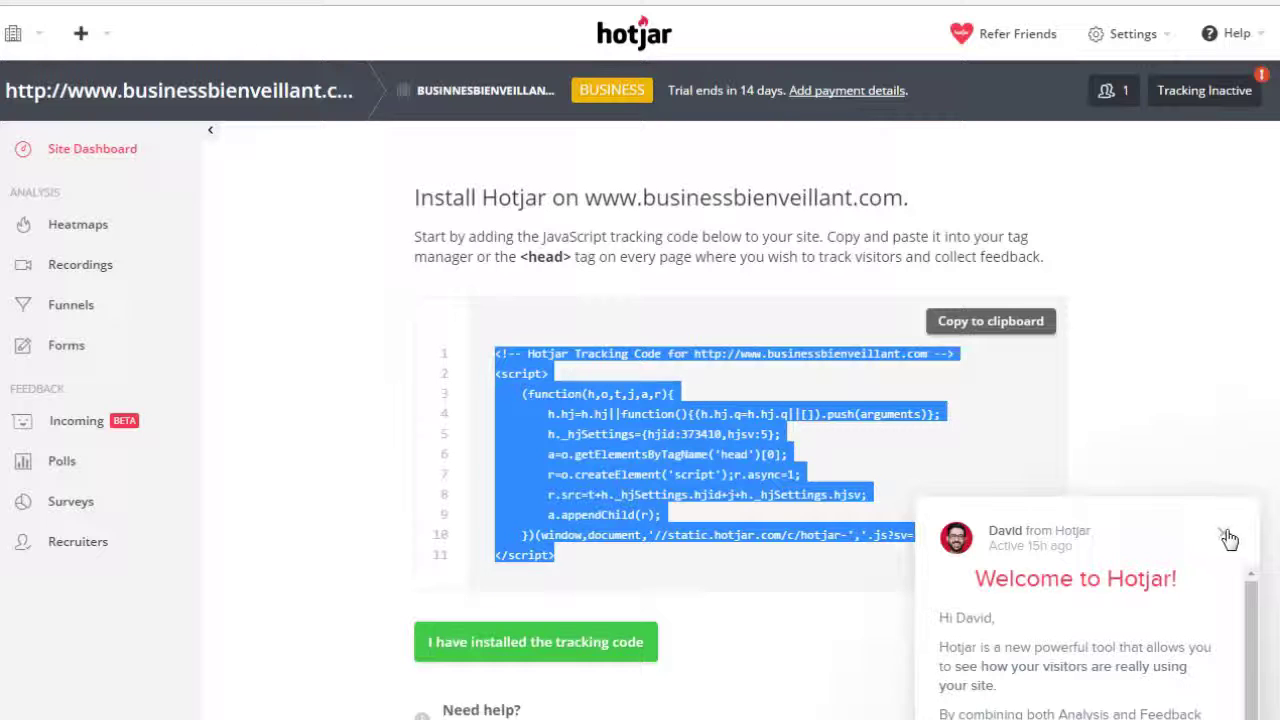
pyautogui.scroll(-5, 1227, 605)
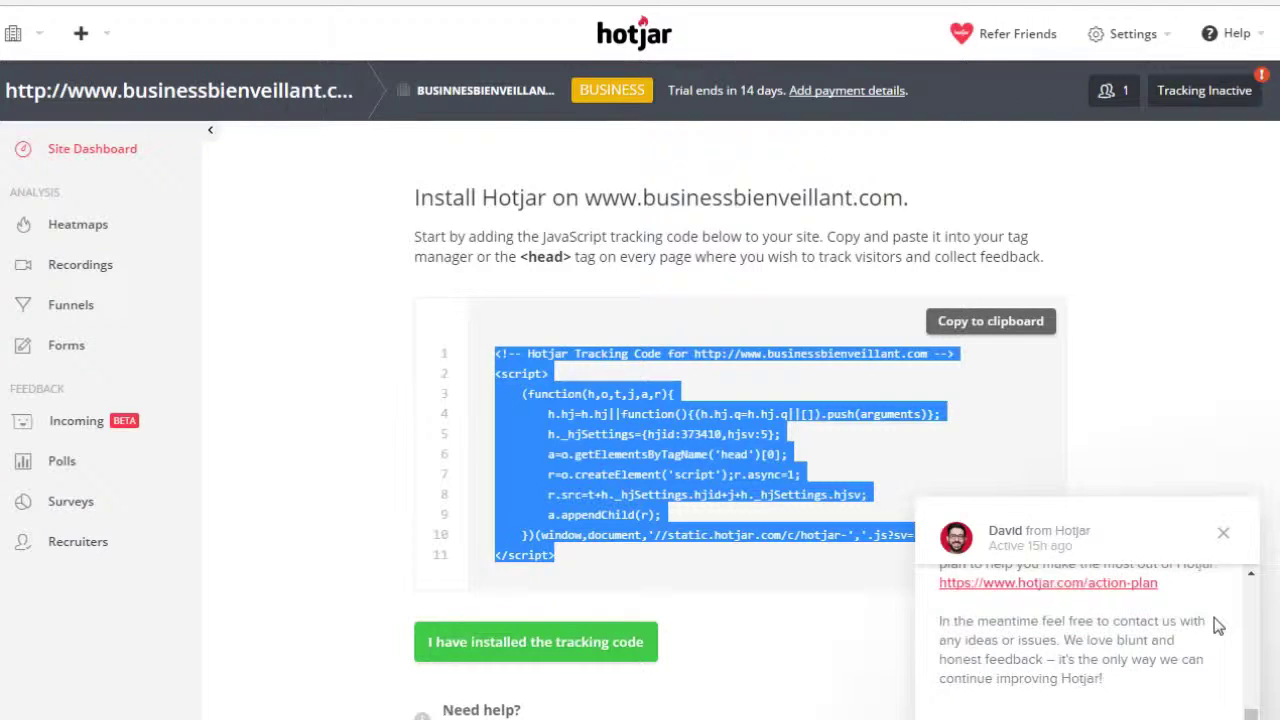
pyautogui.scroll(5, 1216, 624)
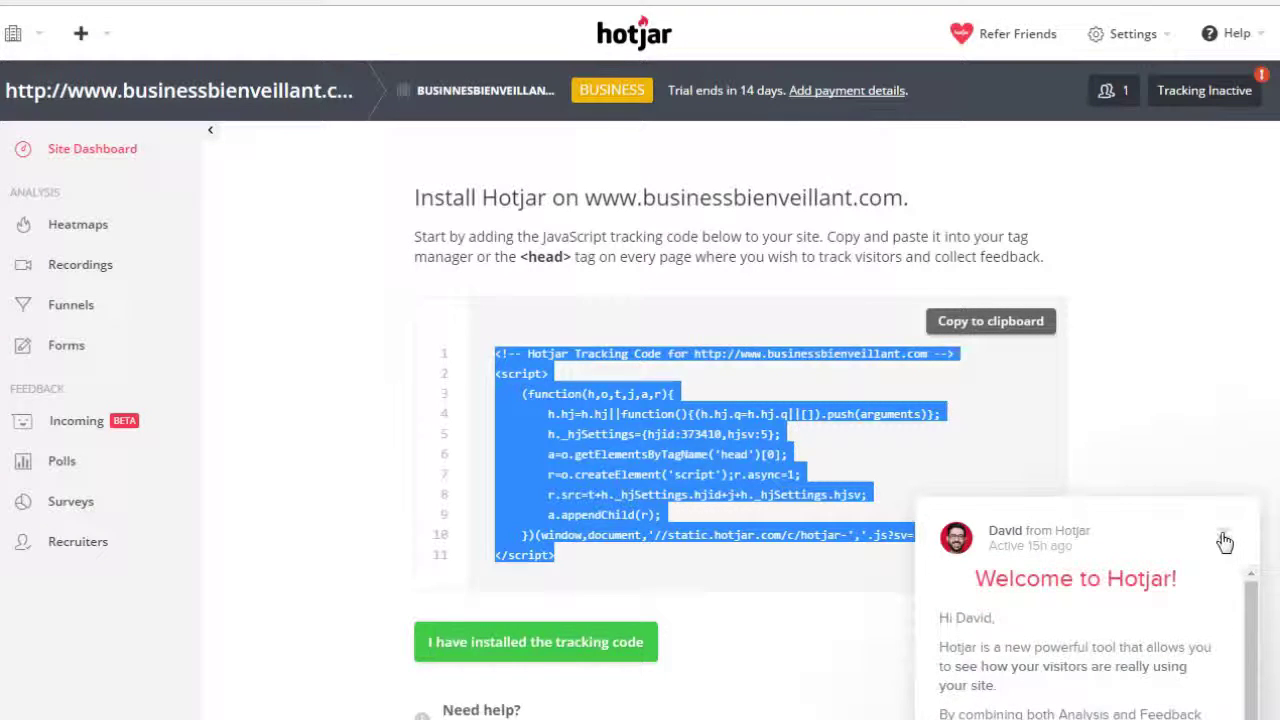
pyautogui.click(1225, 538)
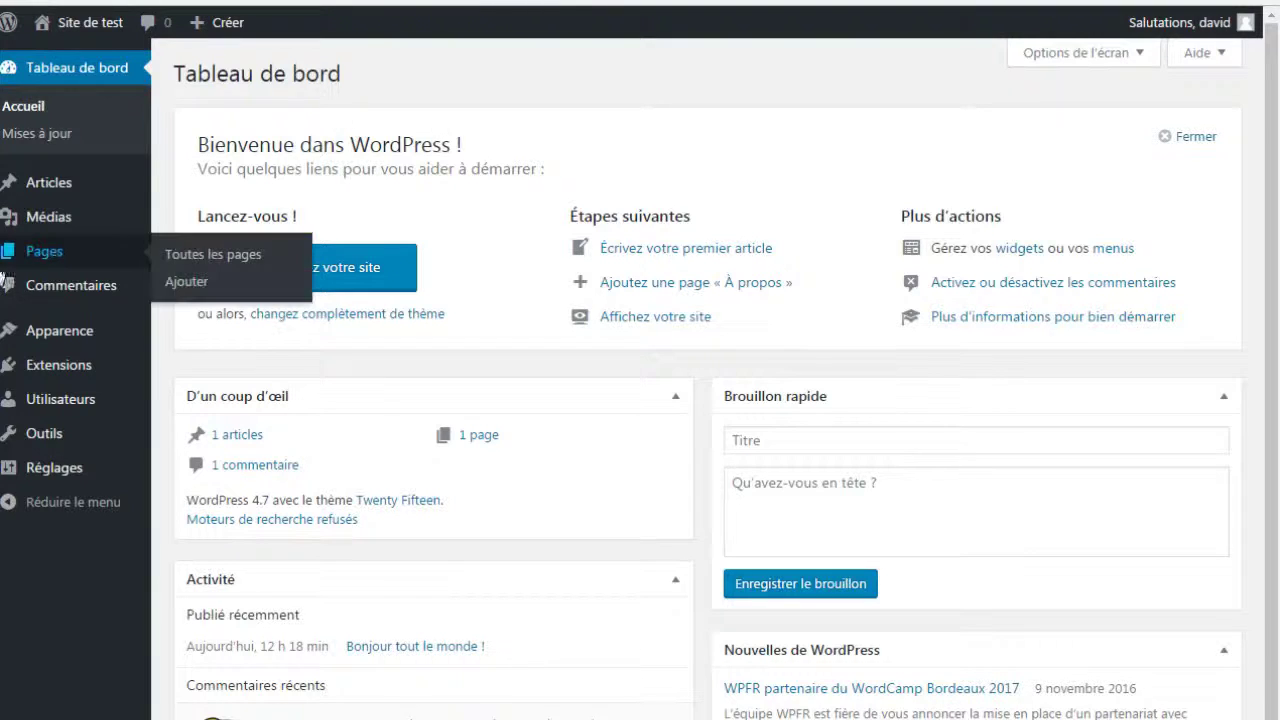
# Go to Extensions > Ajouter in the WordPress admin sidebar.
pyautogui.moveTo(87, 340)
pyautogui.moveTo(90, 368)
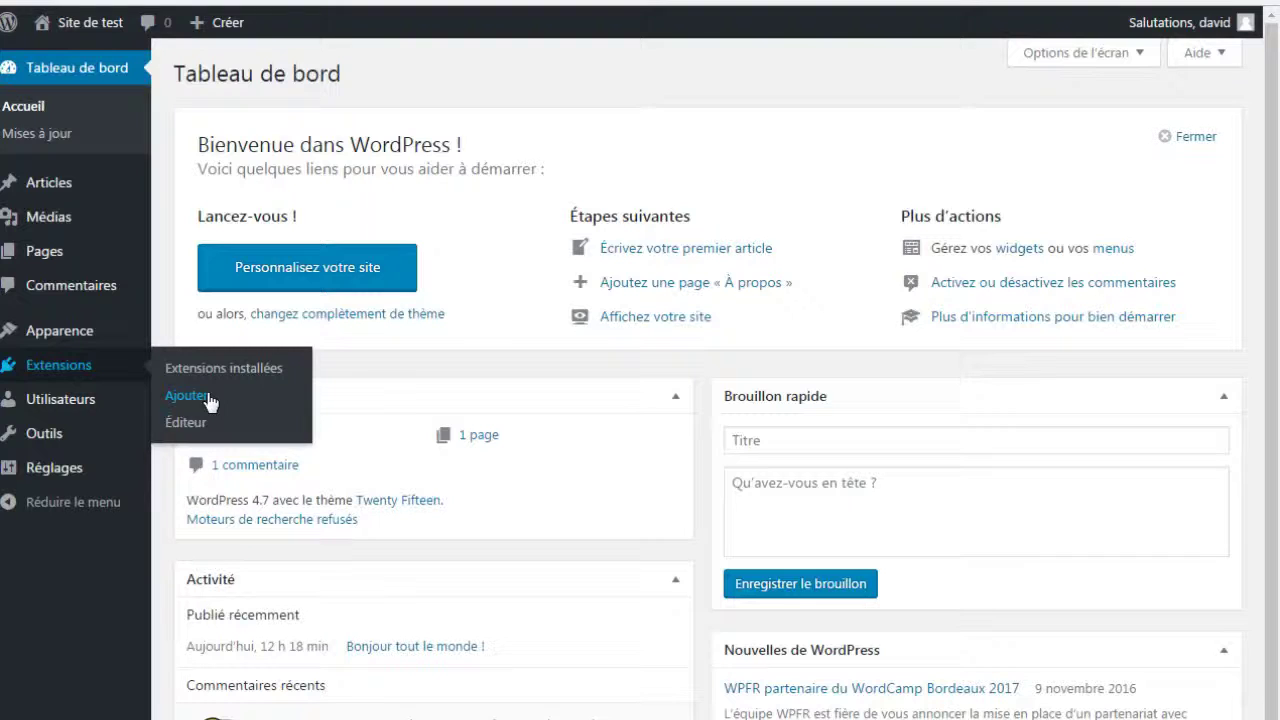
pyautogui.click(210, 398)
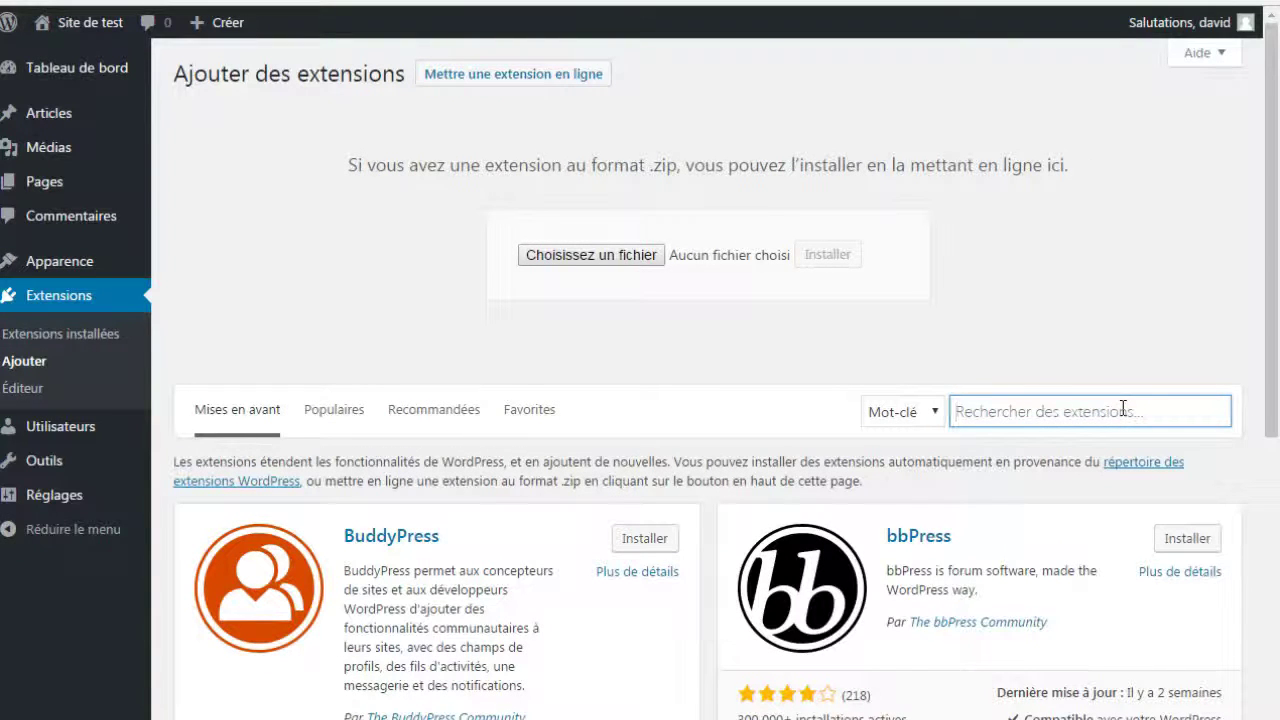
# Search plugins for 'Insert headers and footers' and check the top result's rating and WPBeginner author.
pyautogui.write('Inser')
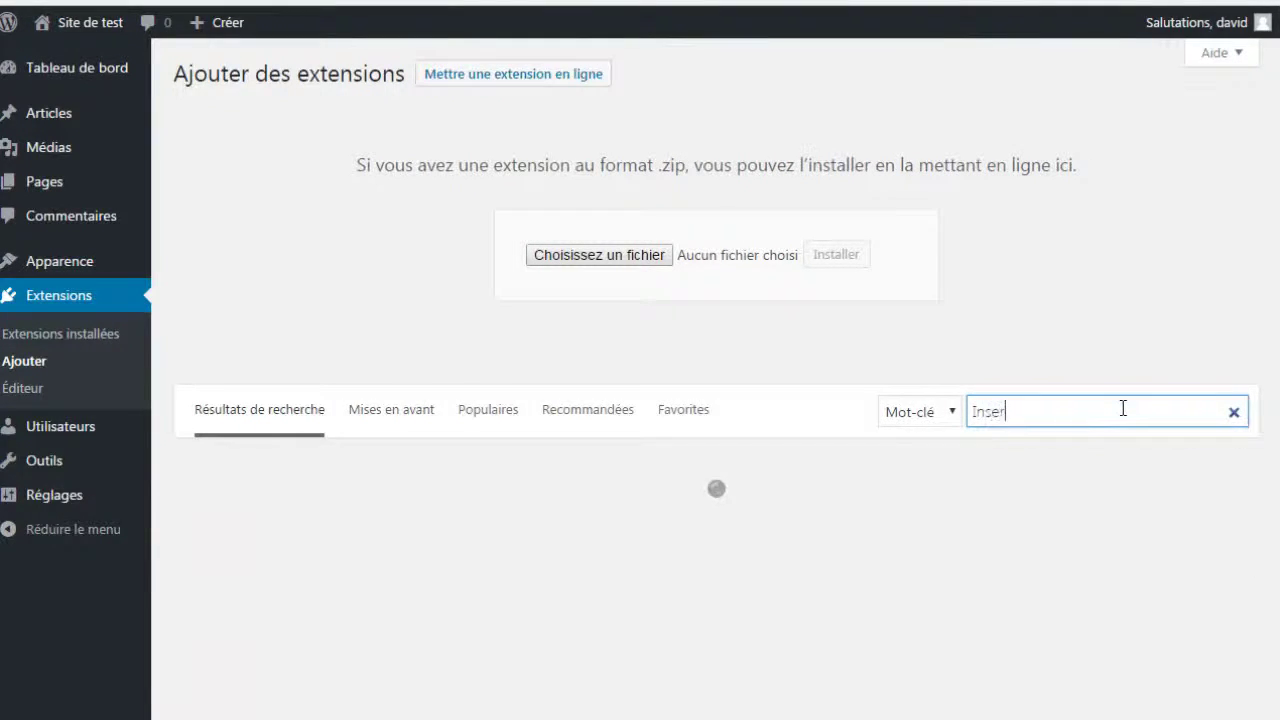
pyautogui.write('t headers')
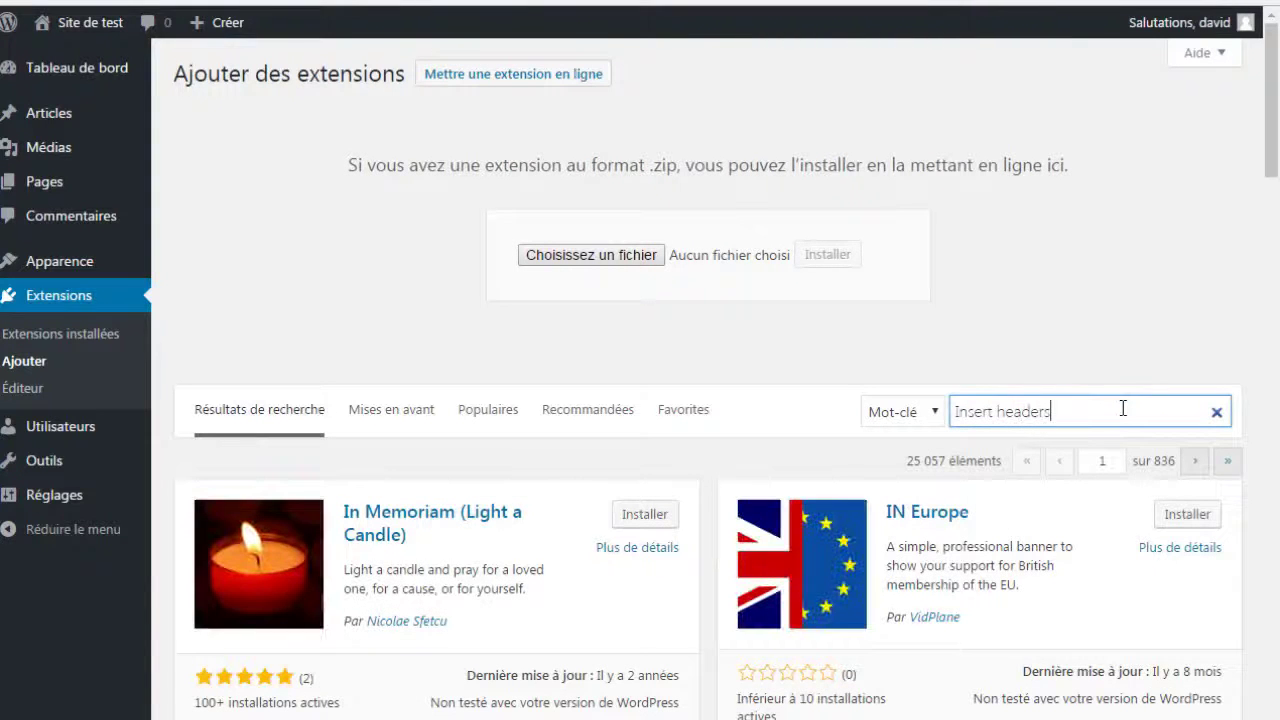
pyautogui.write(' and footers')
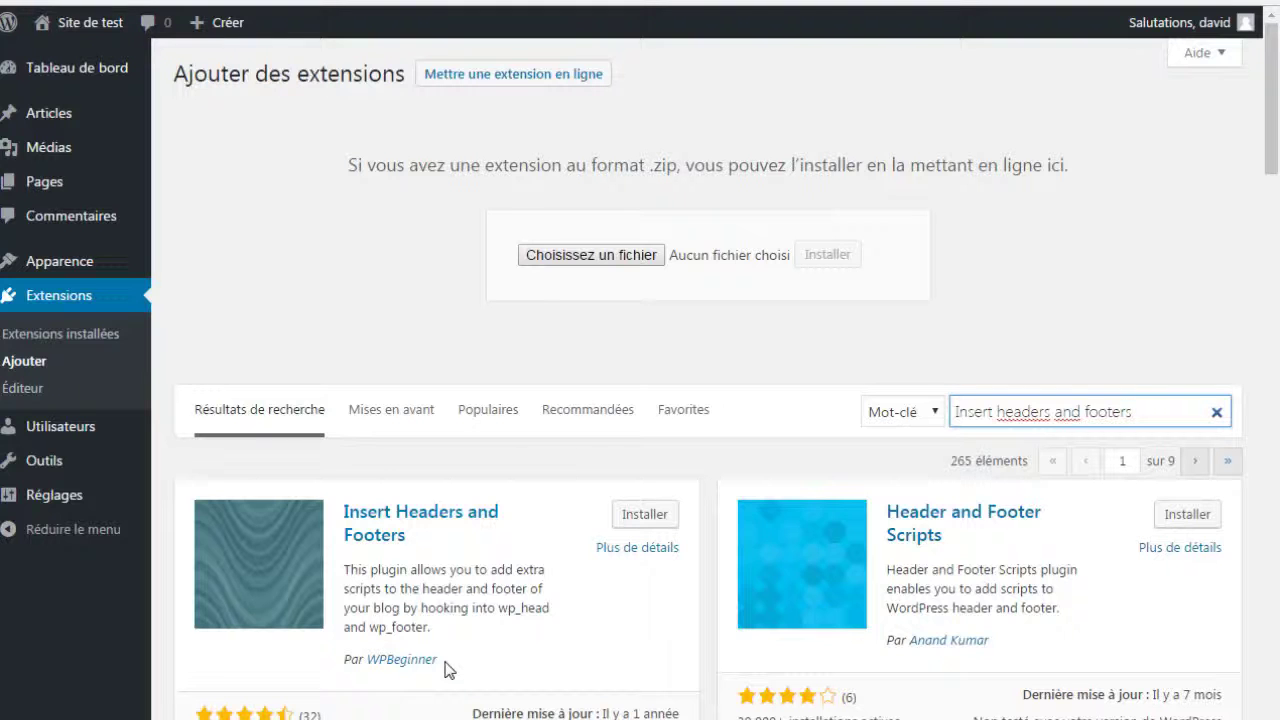
pyautogui.moveTo(684, 714); pyautogui.dragTo(296, 714)
pyautogui.click(296, 714)
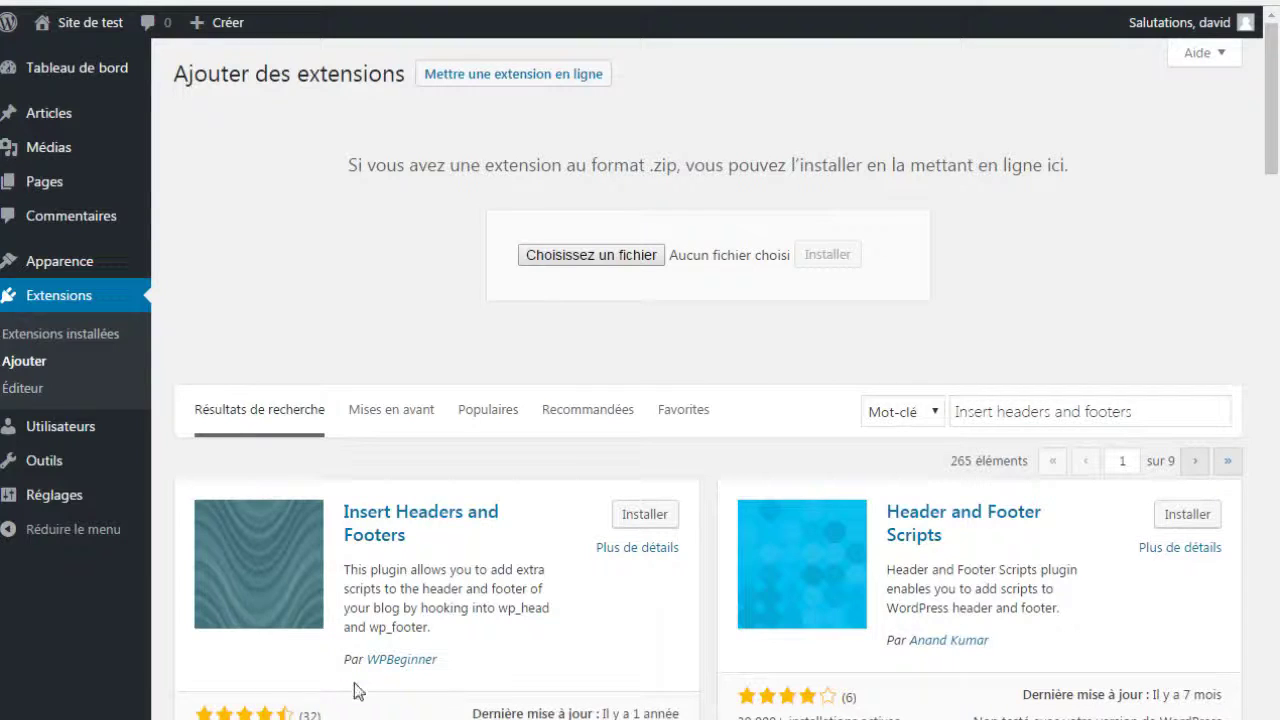
pyautogui.moveTo(342, 659); pyautogui.dragTo(449, 663)
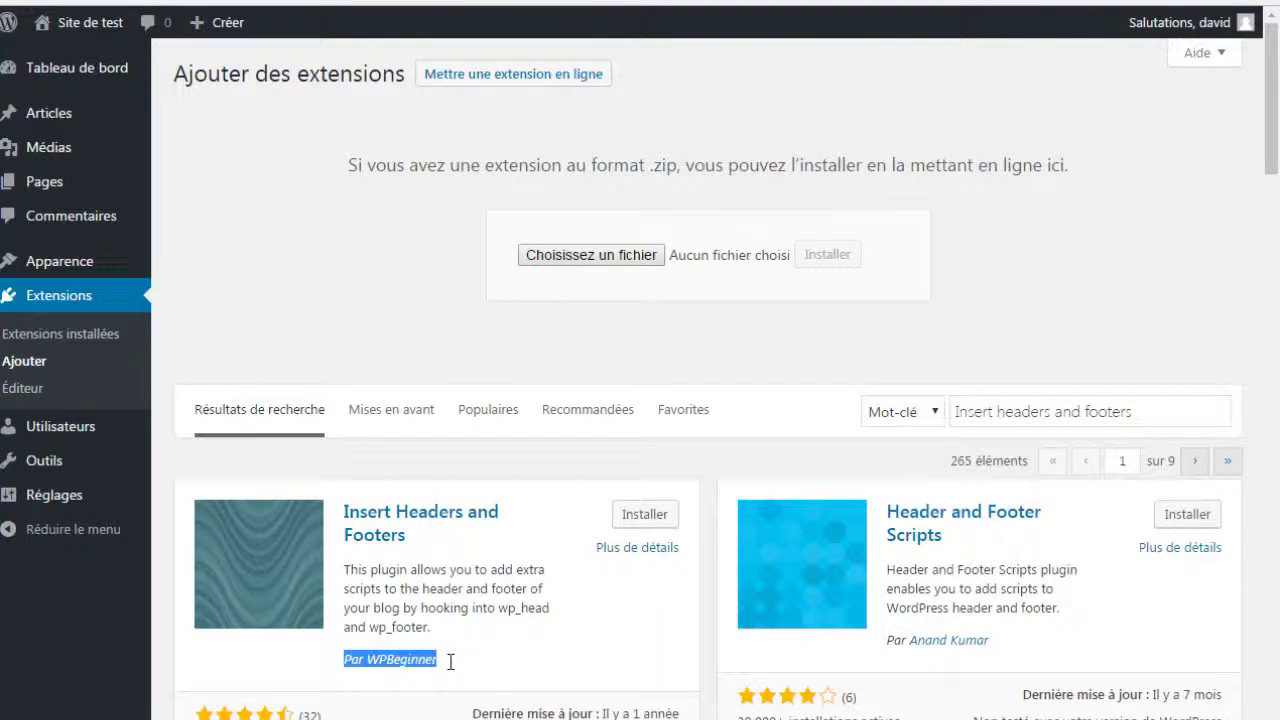
pyautogui.click(452, 674)
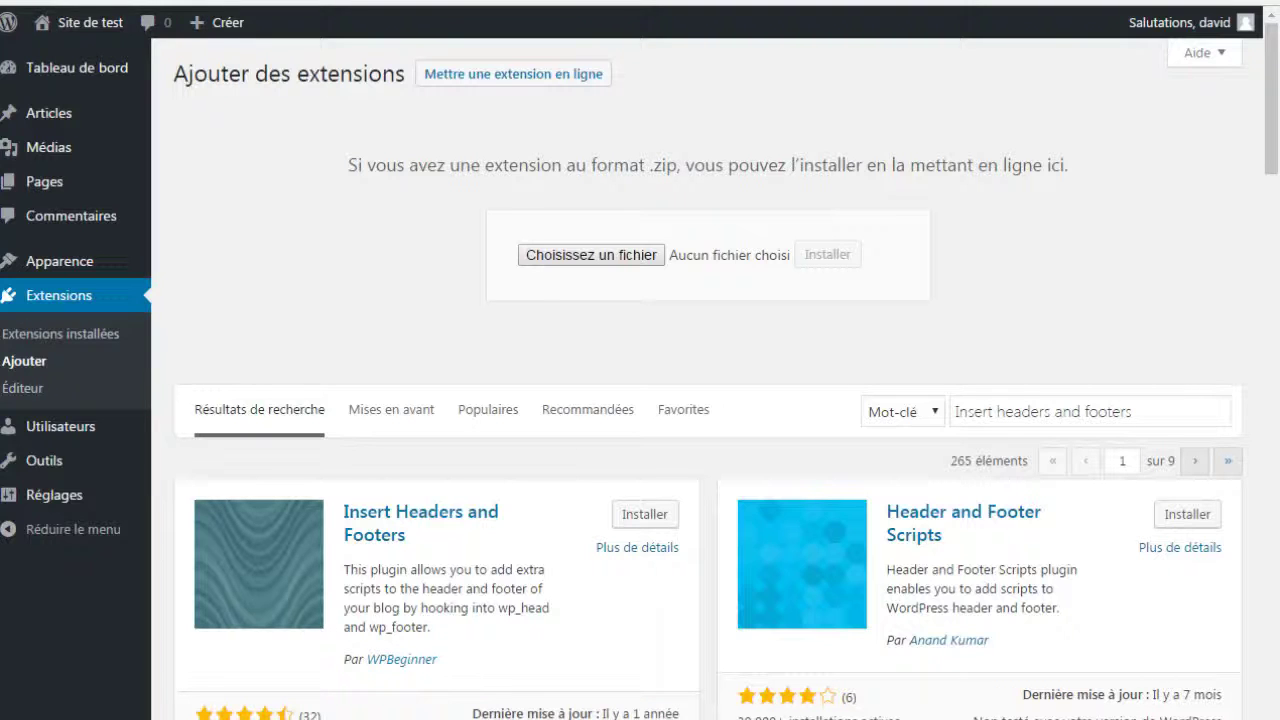
# Review the Insert Headers and Footers plugin details, then install it.
pyautogui.click(647, 551)
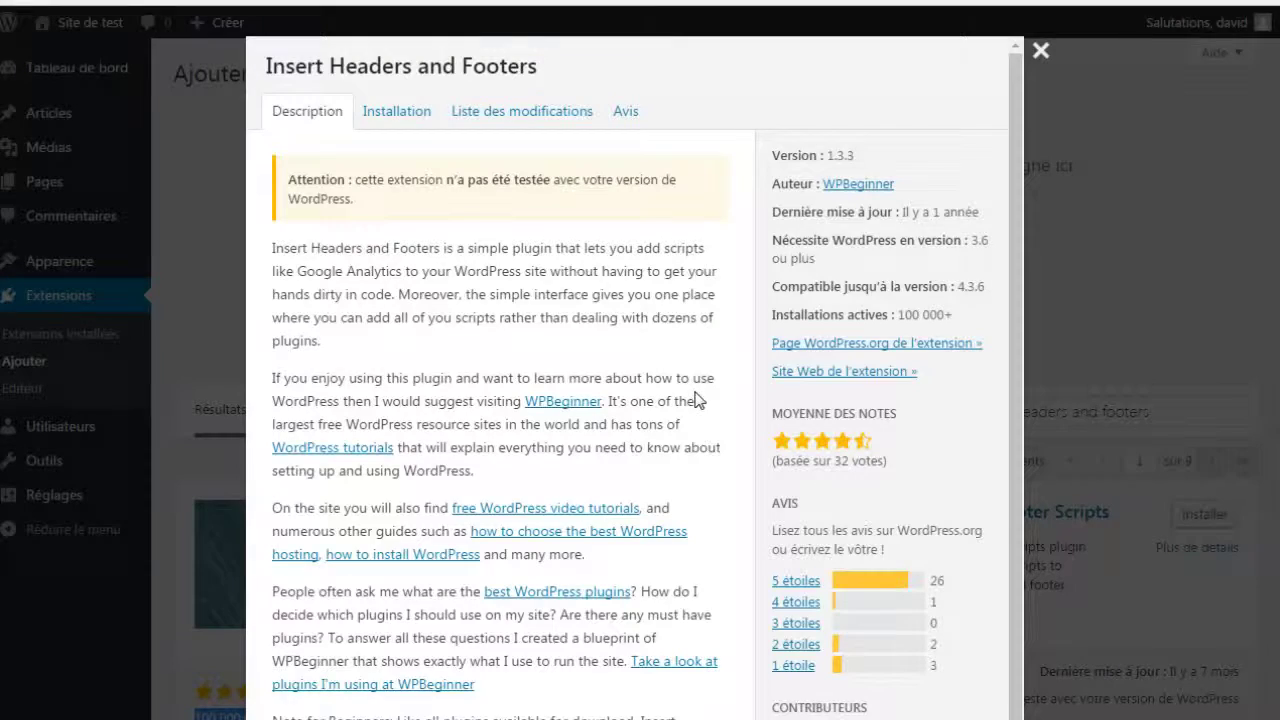
pyautogui.scroll(-3, 657, 294)
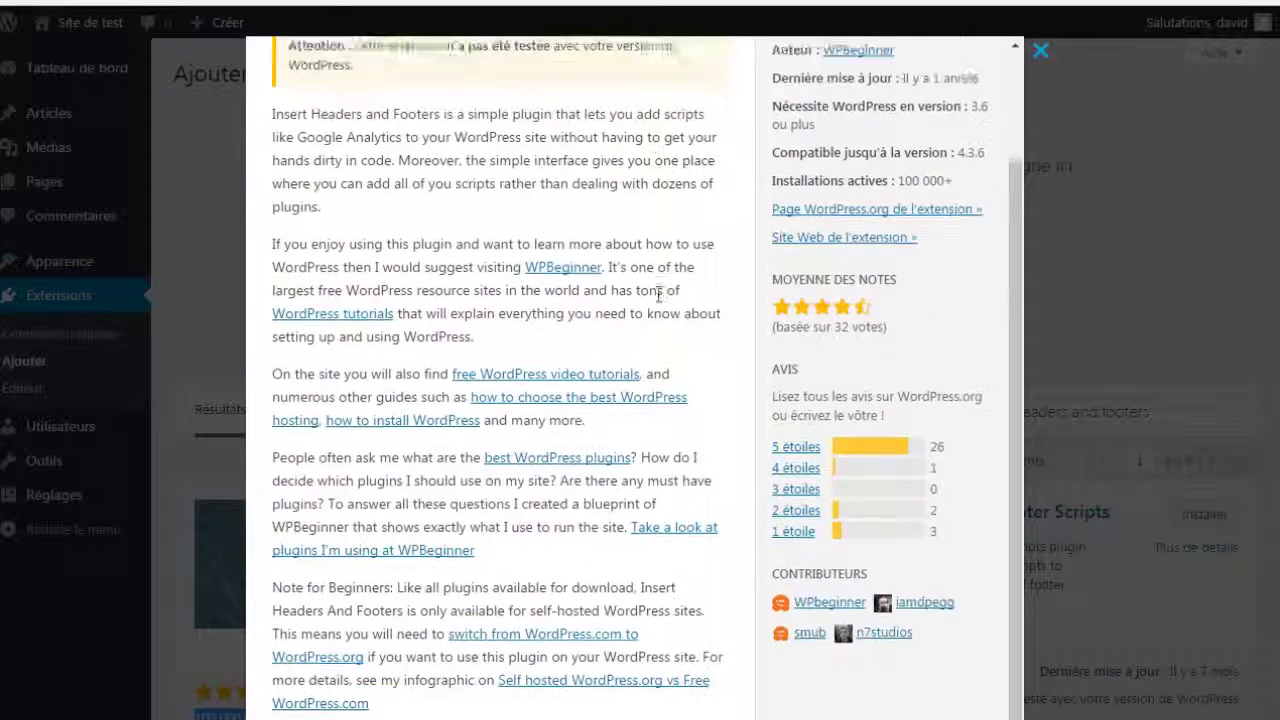
pyautogui.scroll(3, 657, 294)
pyautogui.scroll(-2, 657, 294)
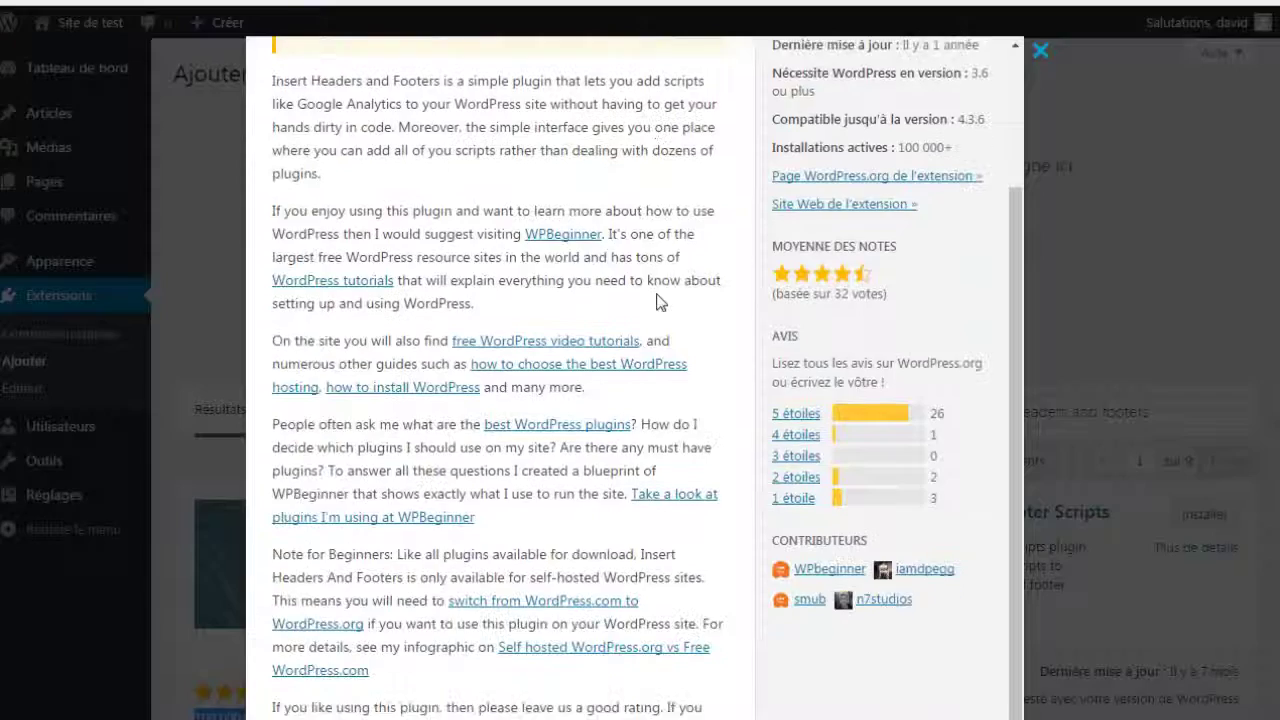
pyautogui.click(955, 712)
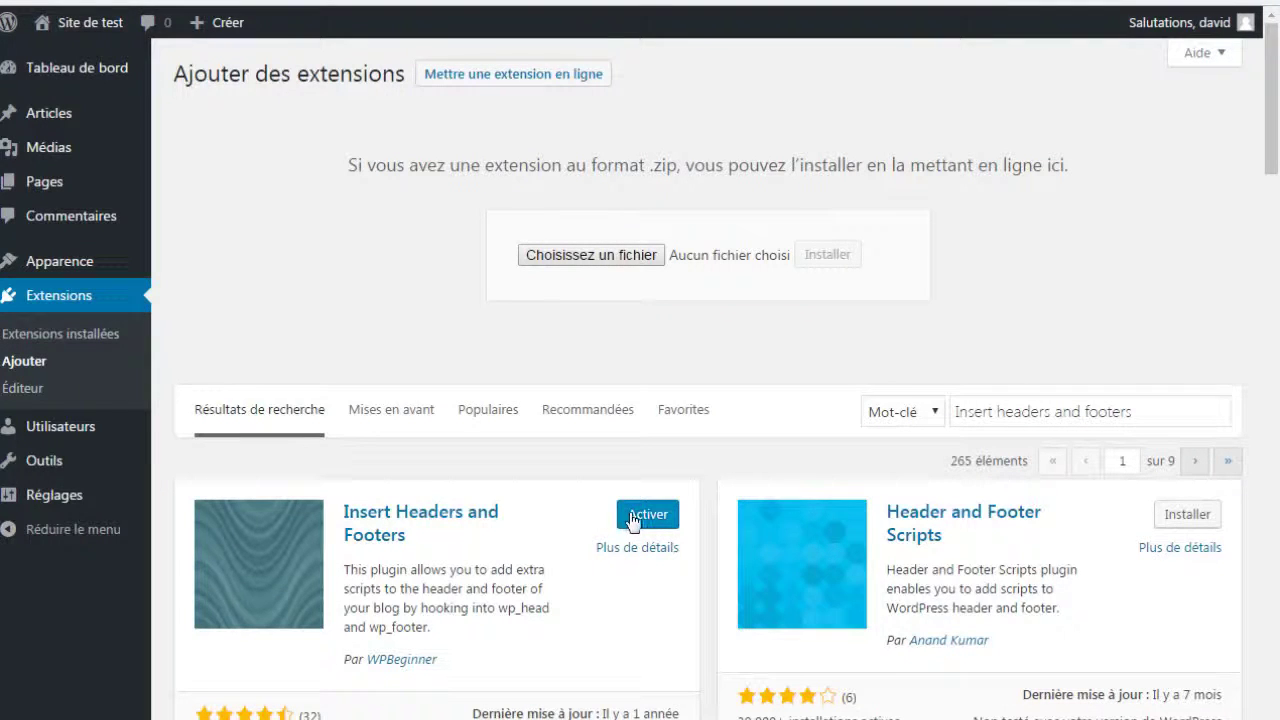
# Activate the Insert Headers and Footers plugin and go to its settings under Réglages.
pyautogui.click(637, 515)
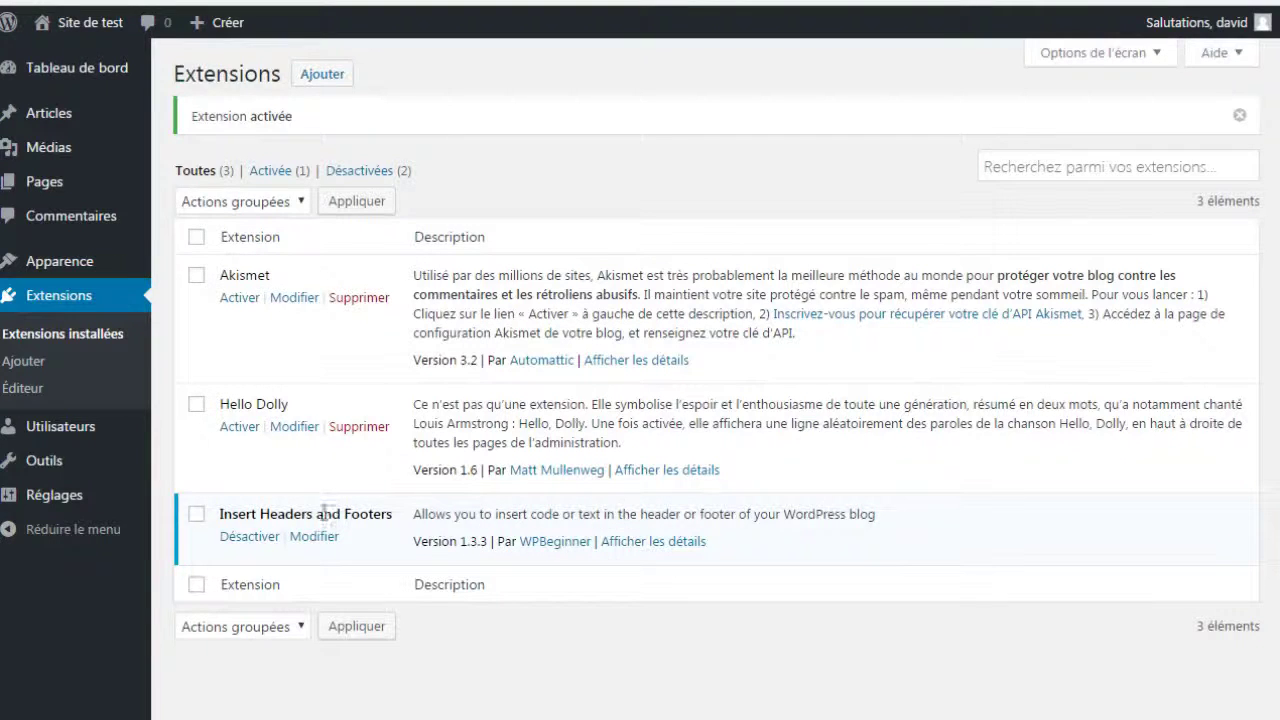
pyautogui.moveTo(216, 512); pyautogui.dragTo(785, 558)
pyautogui.click(785, 558)
pyautogui.moveTo(112, 503)
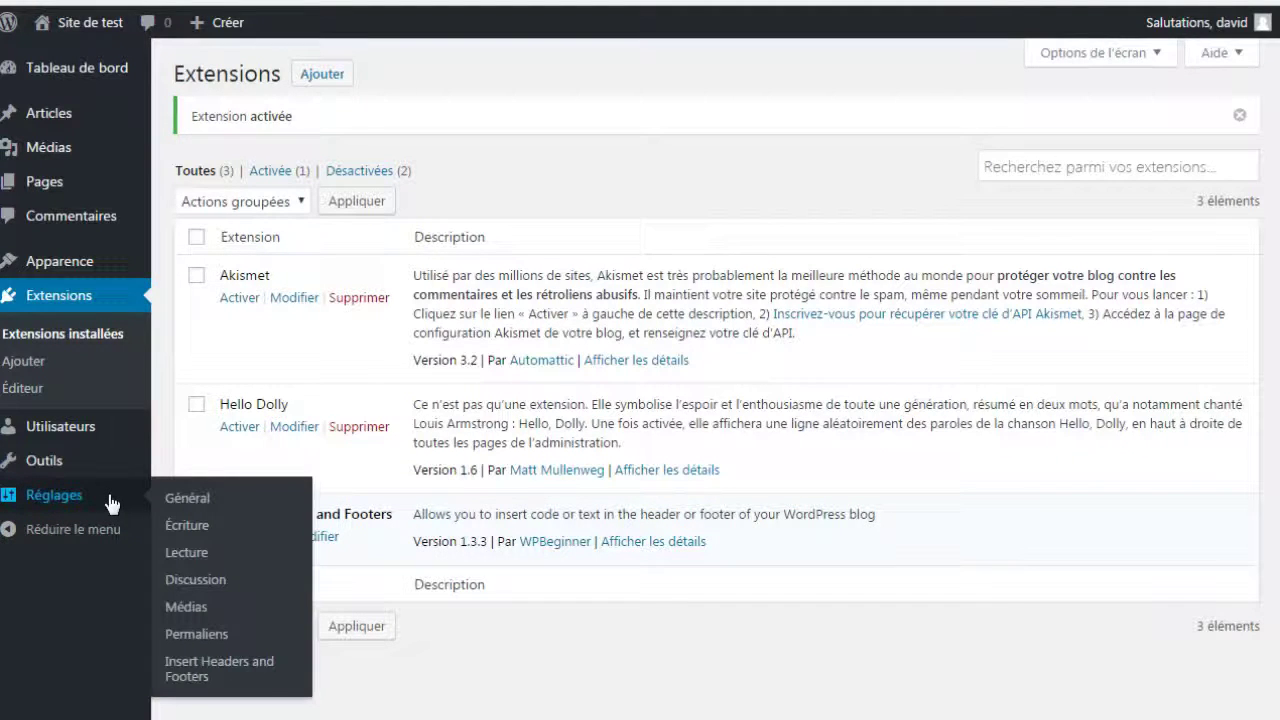
pyautogui.click(202, 678)
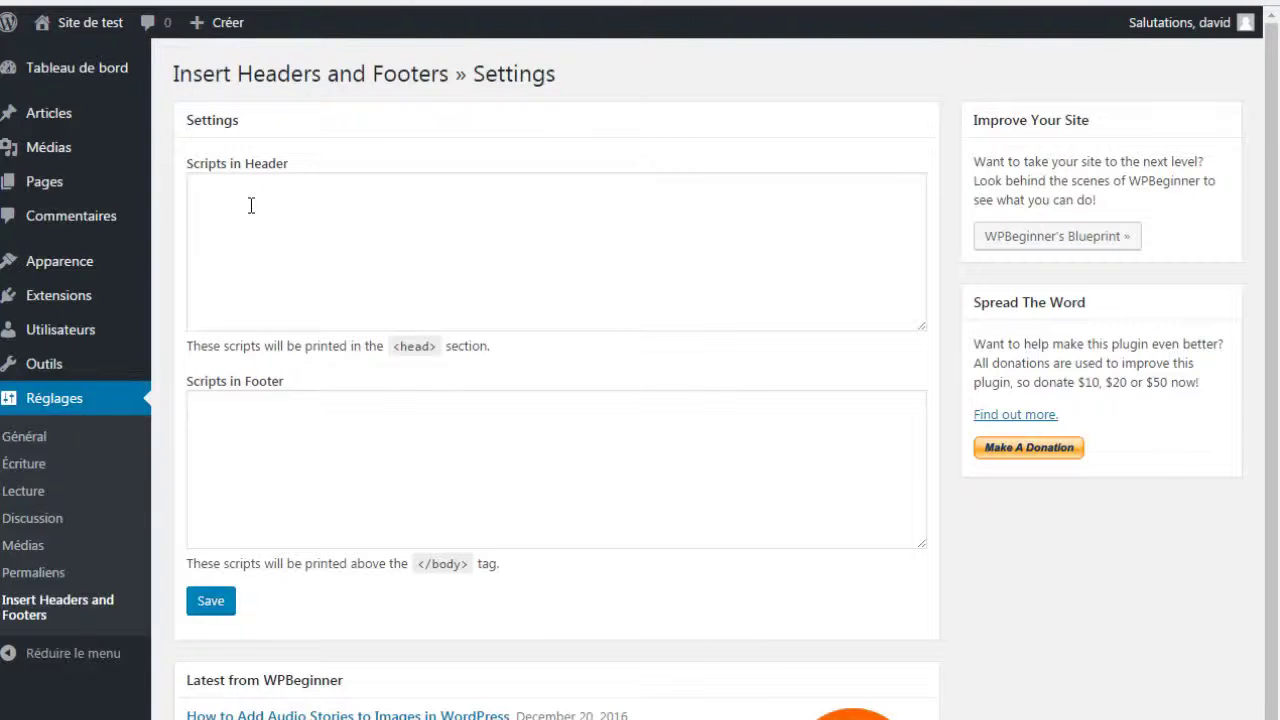
# Place the cursor in the empty Scripts in Header box of Insert Headers and Footers.
pyautogui.click(252, 204)
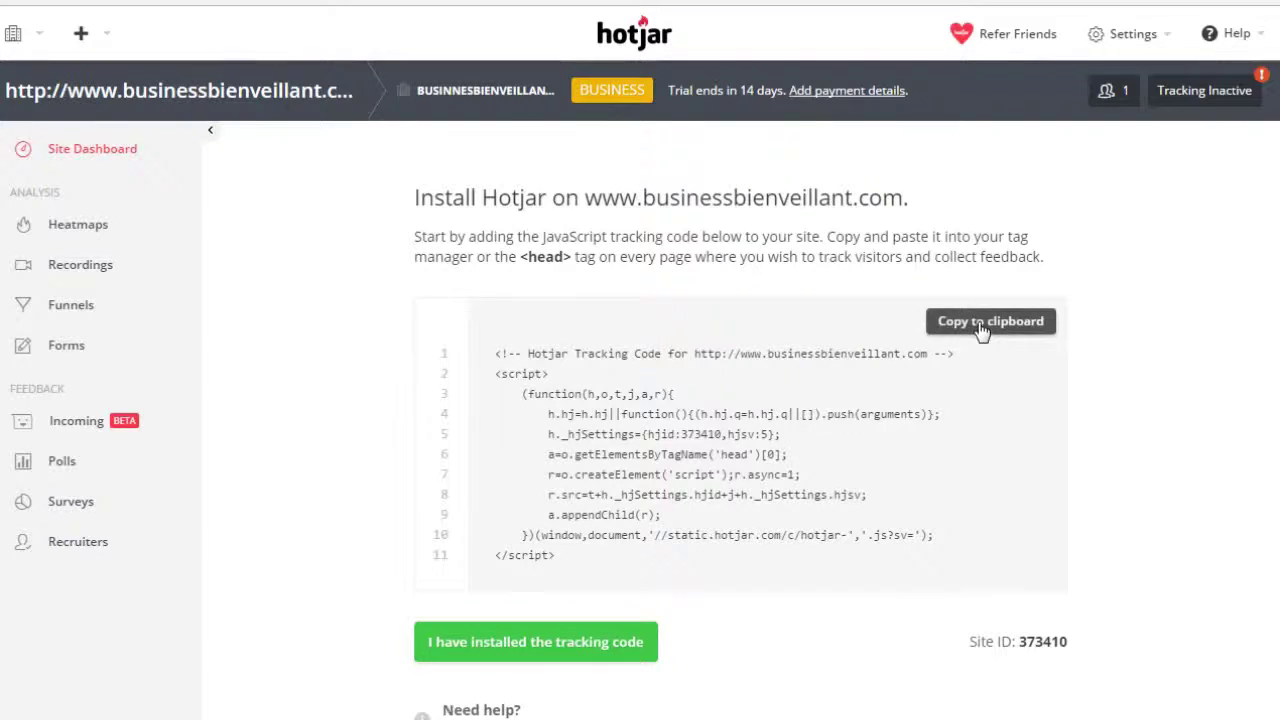
# Copy the Hotjar tracking code for site 373410 from the Install Hotjar page.
pyautogui.click(980, 323)
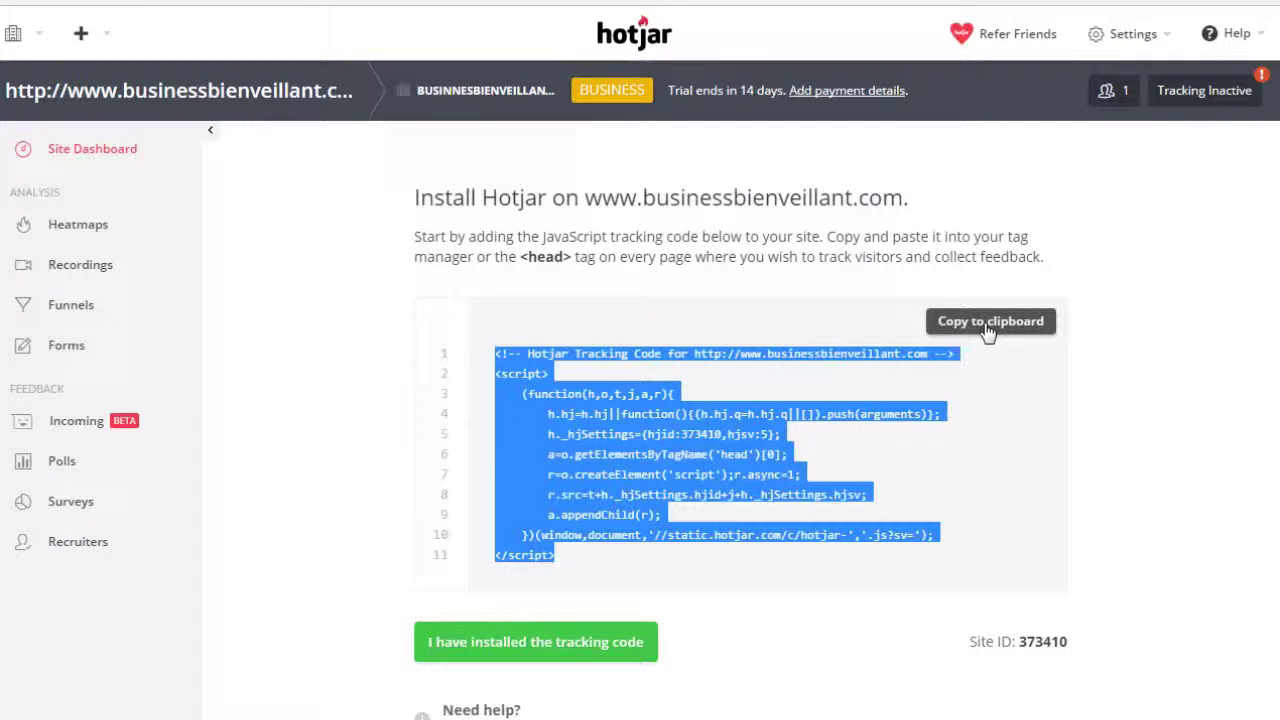
pyautogui.click(984, 323)
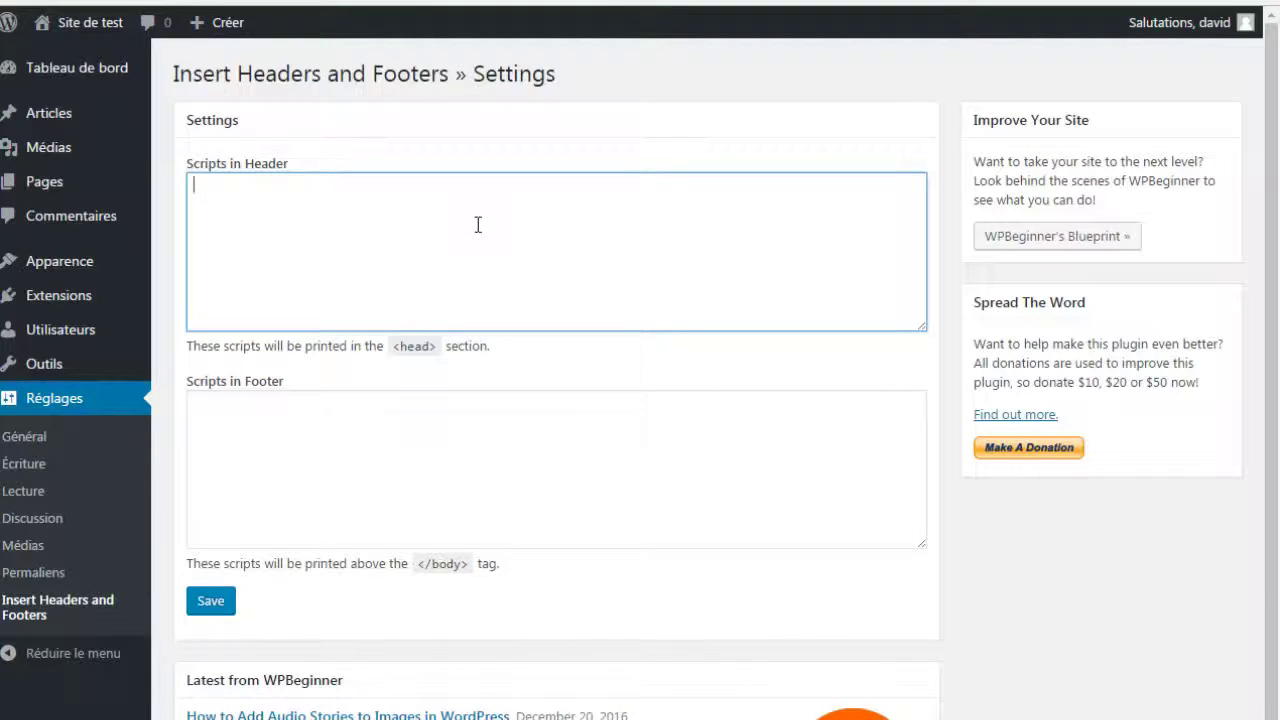
# Paste the Hotjar tracking code into Scripts in Header and save, confirming Settings Saved.
pyautogui.rightClick(477, 228)
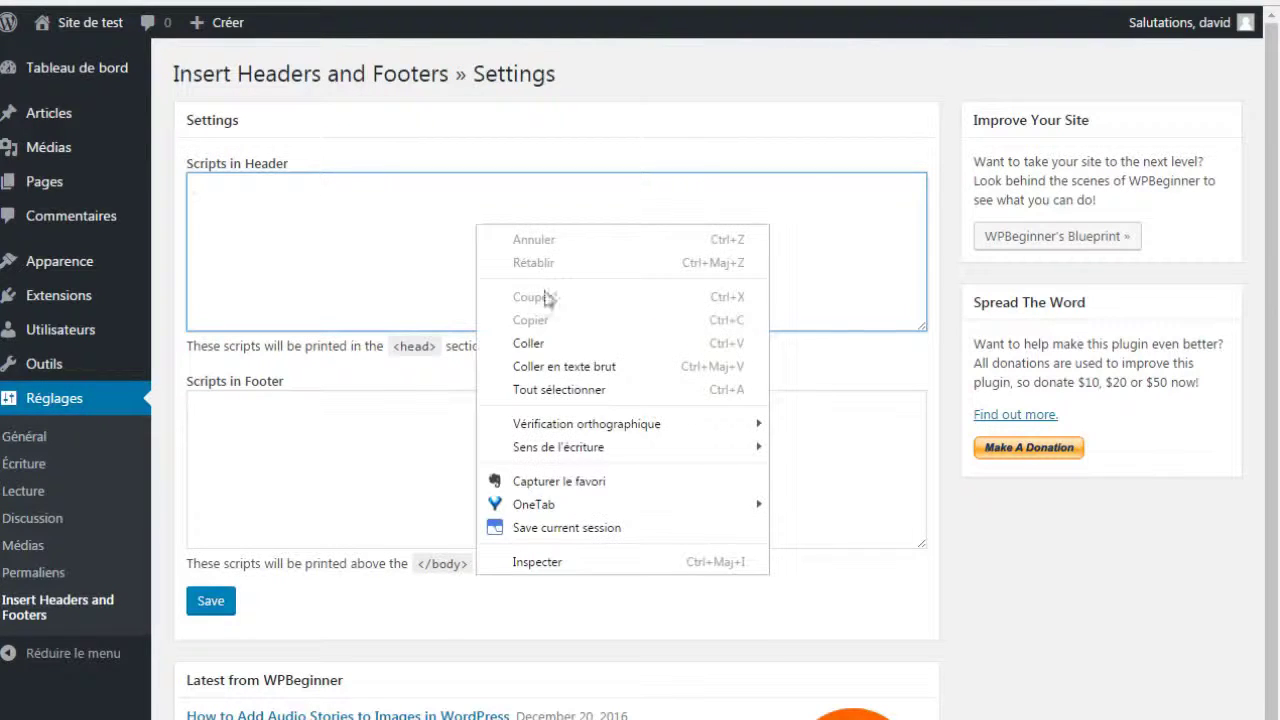
pyautogui.click(552, 338)
pyautogui.scroll(2, 398, 316)
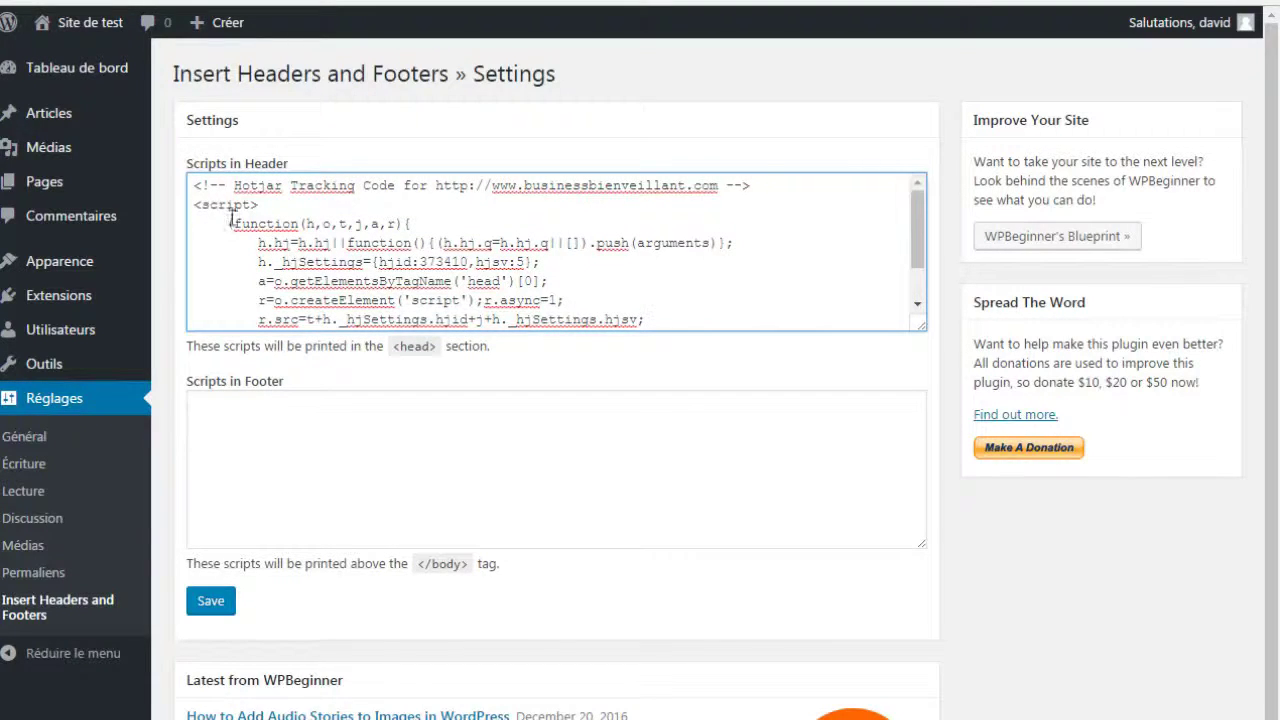
pyautogui.scroll(-3, 288, 295)
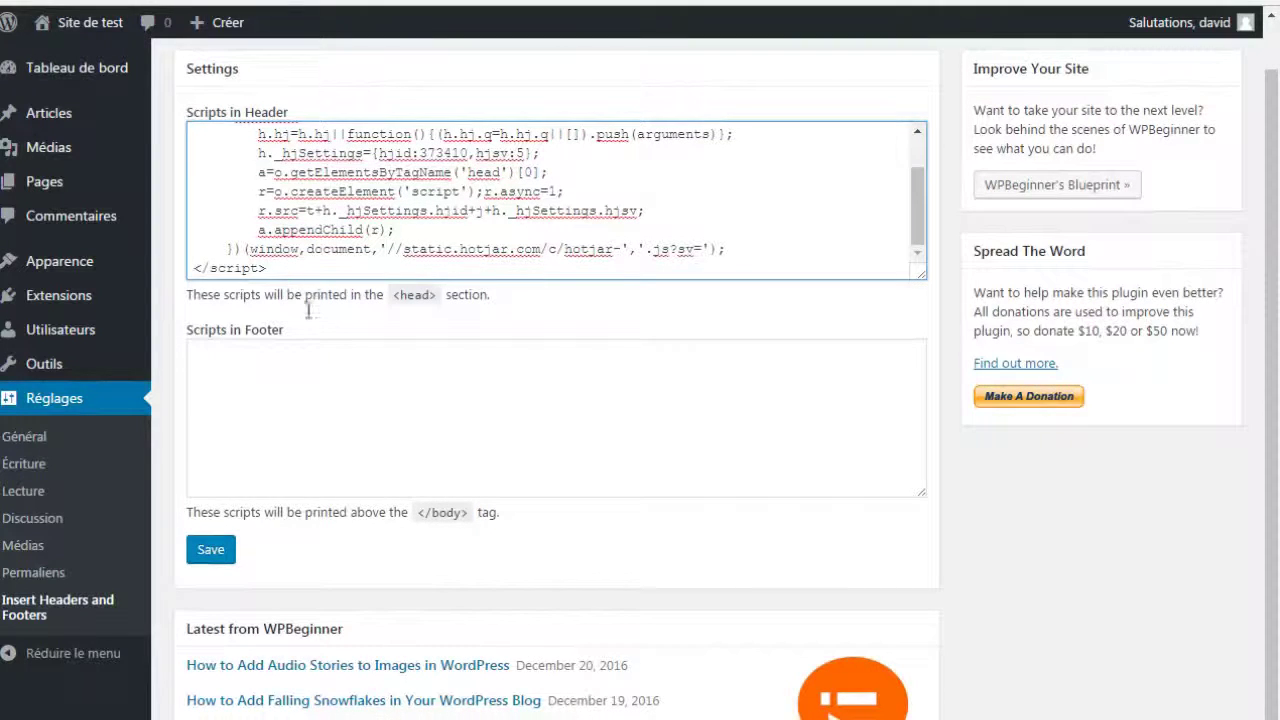
pyautogui.click(222, 555)
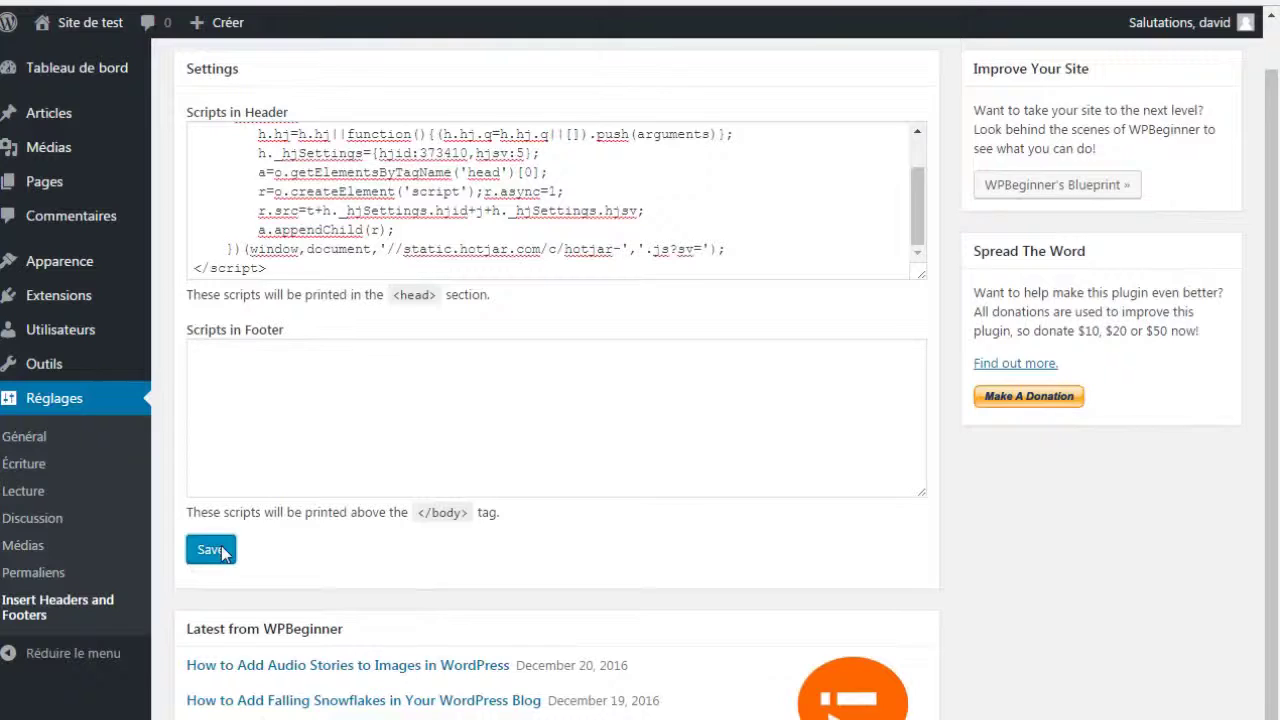
pyautogui.scroll(-3, 727, 327)
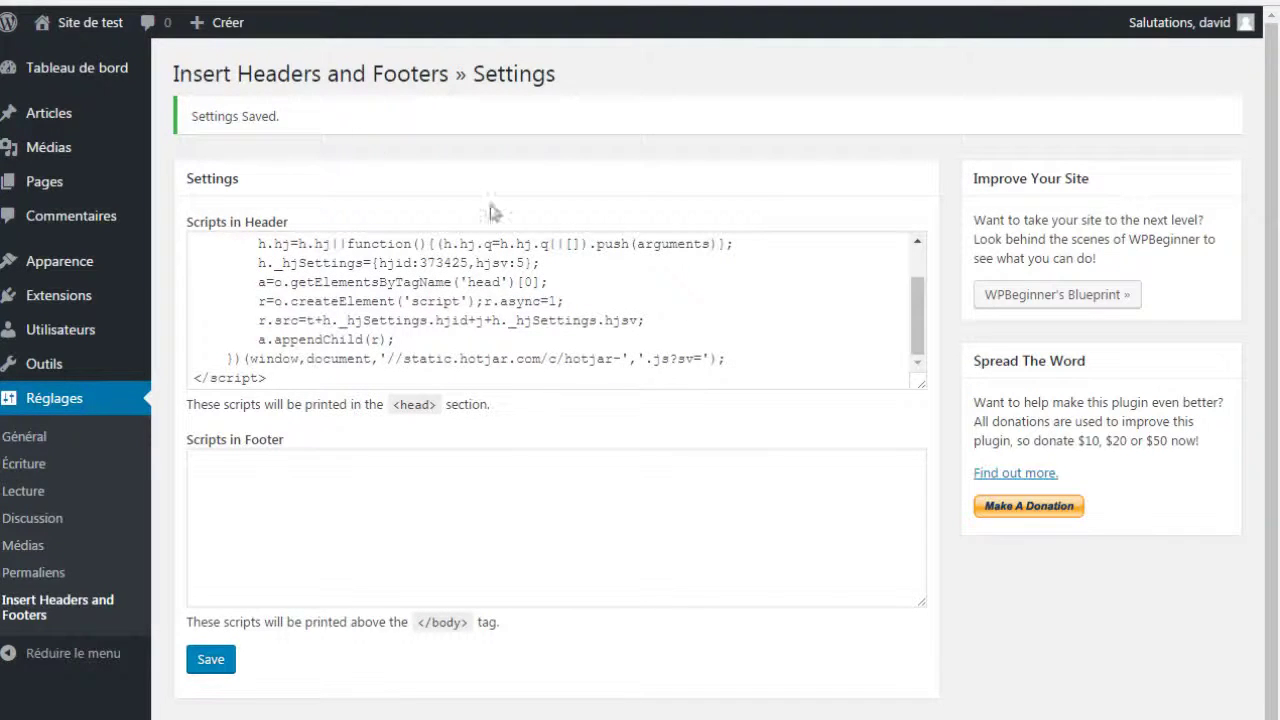
pyautogui.tripleClick(260, 116)
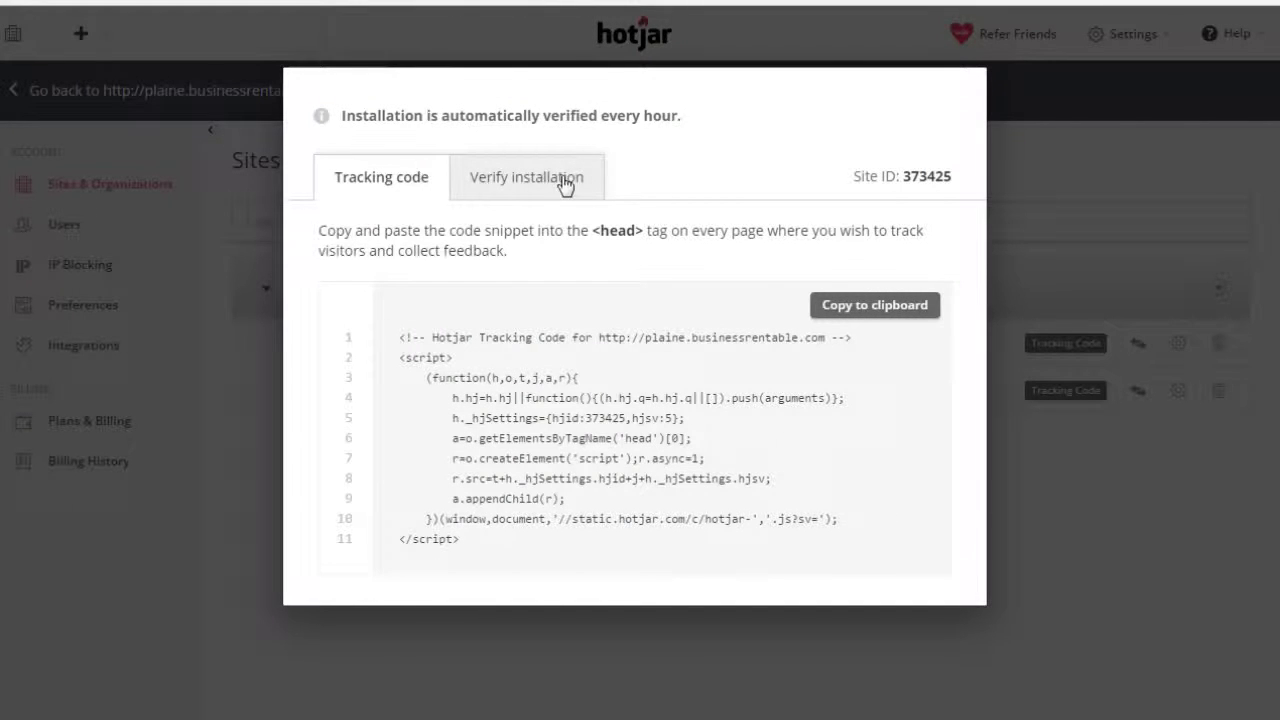
# Run Verify Installation on the site URL to confirm Hotjar is installed for site 373425.
pyautogui.click(537, 189)
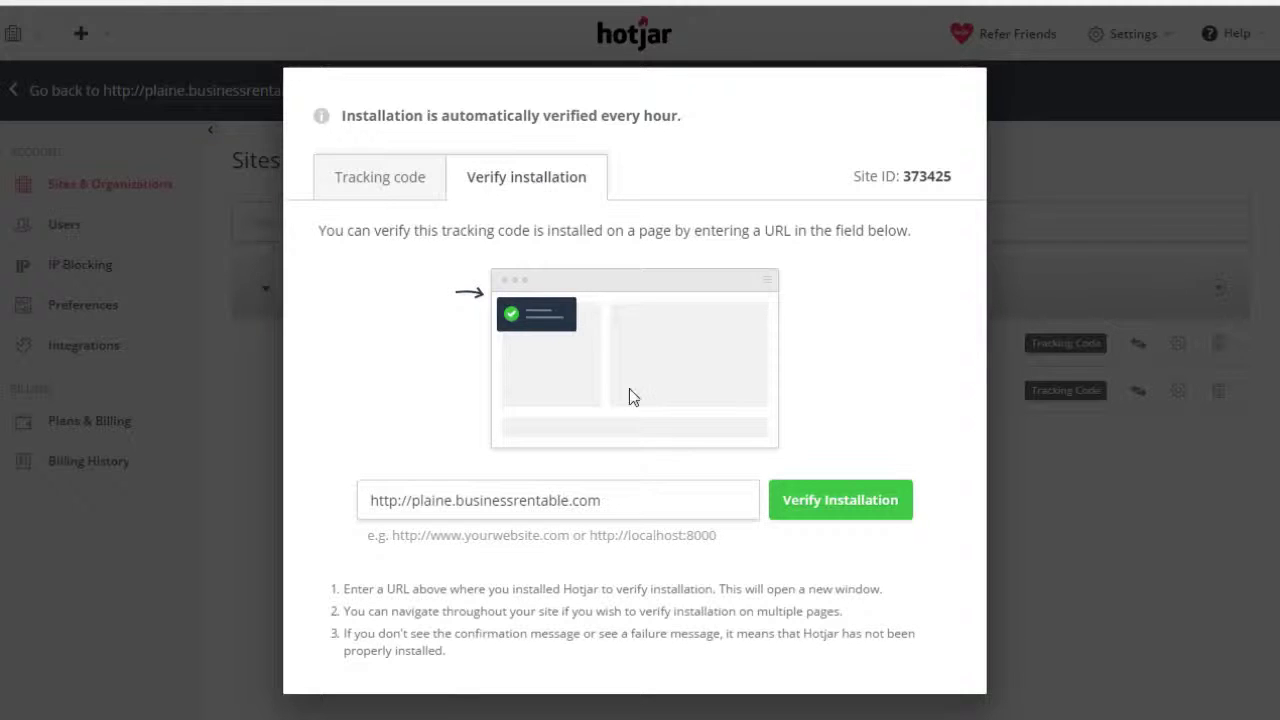
pyautogui.click(835, 510)
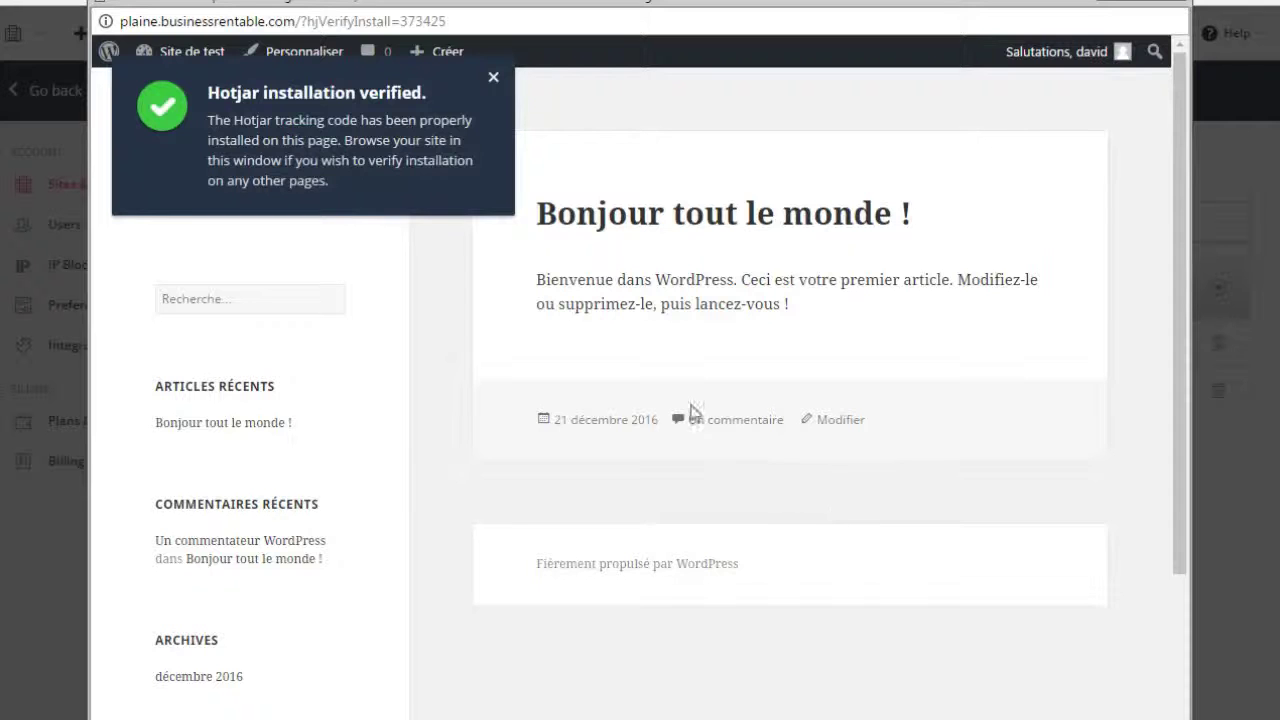
pyautogui.moveTo(352, 186); pyautogui.dragTo(226, 95)
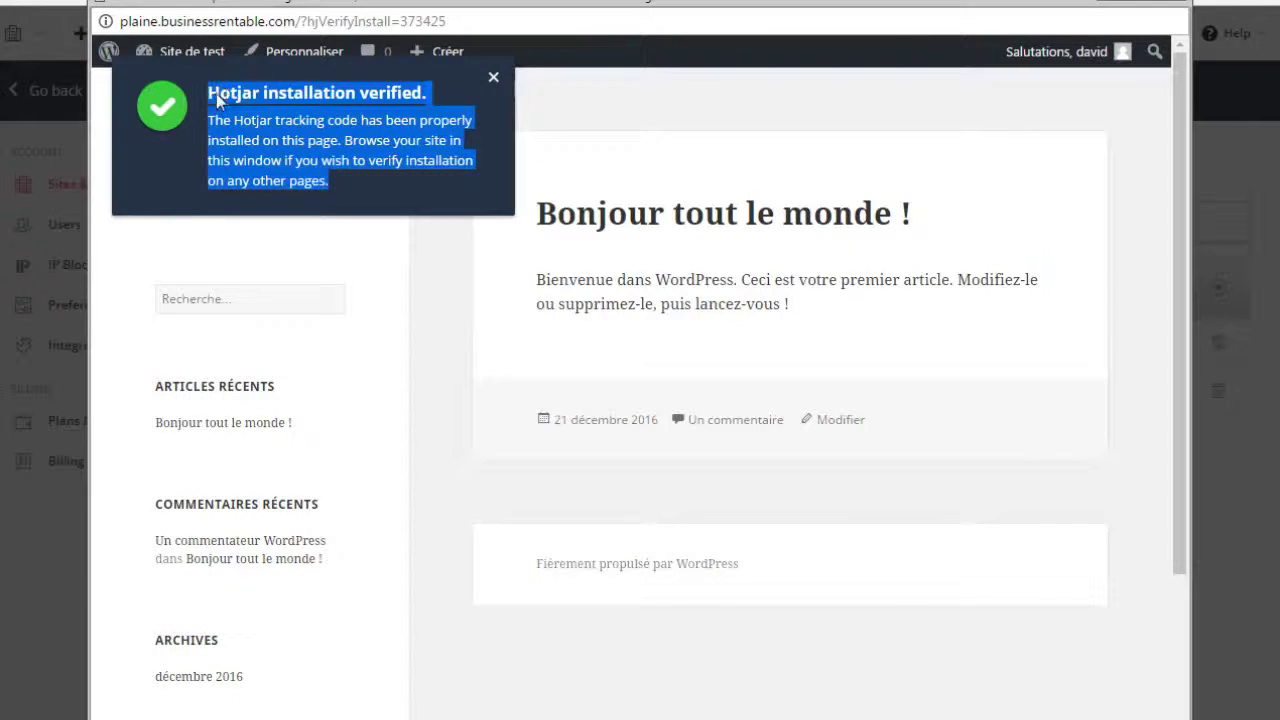
pyautogui.click(213, 116)
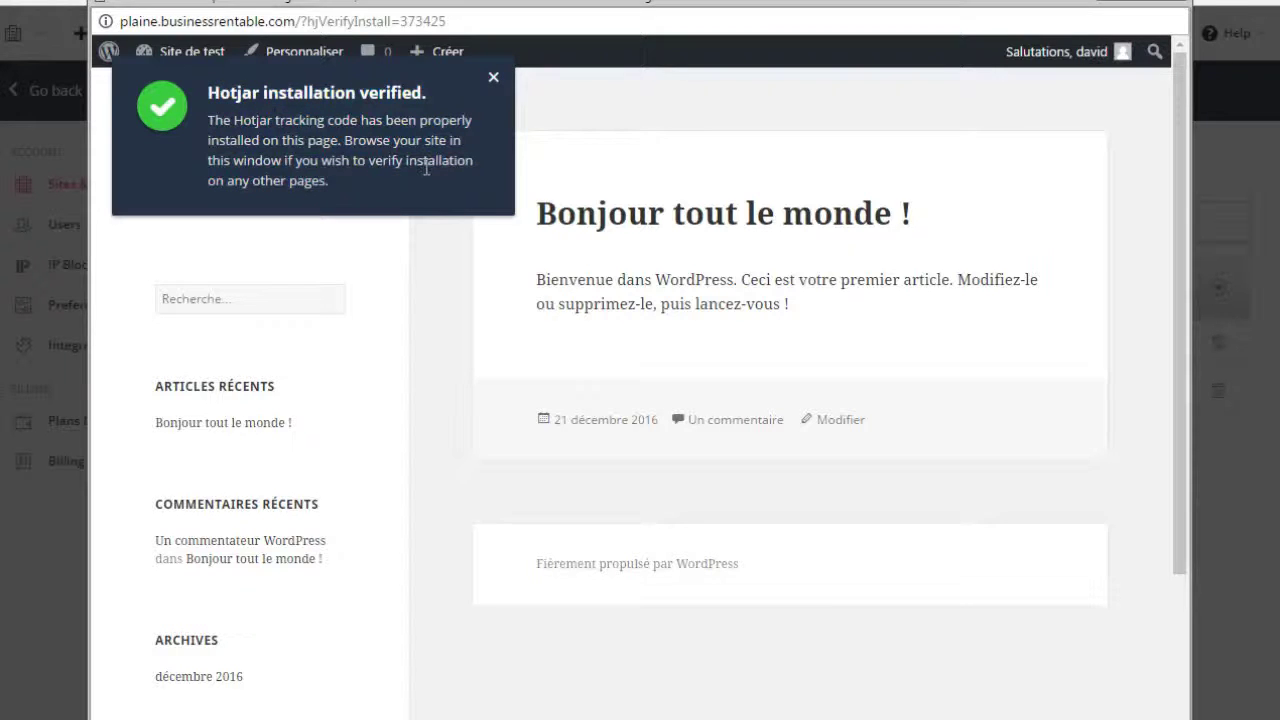